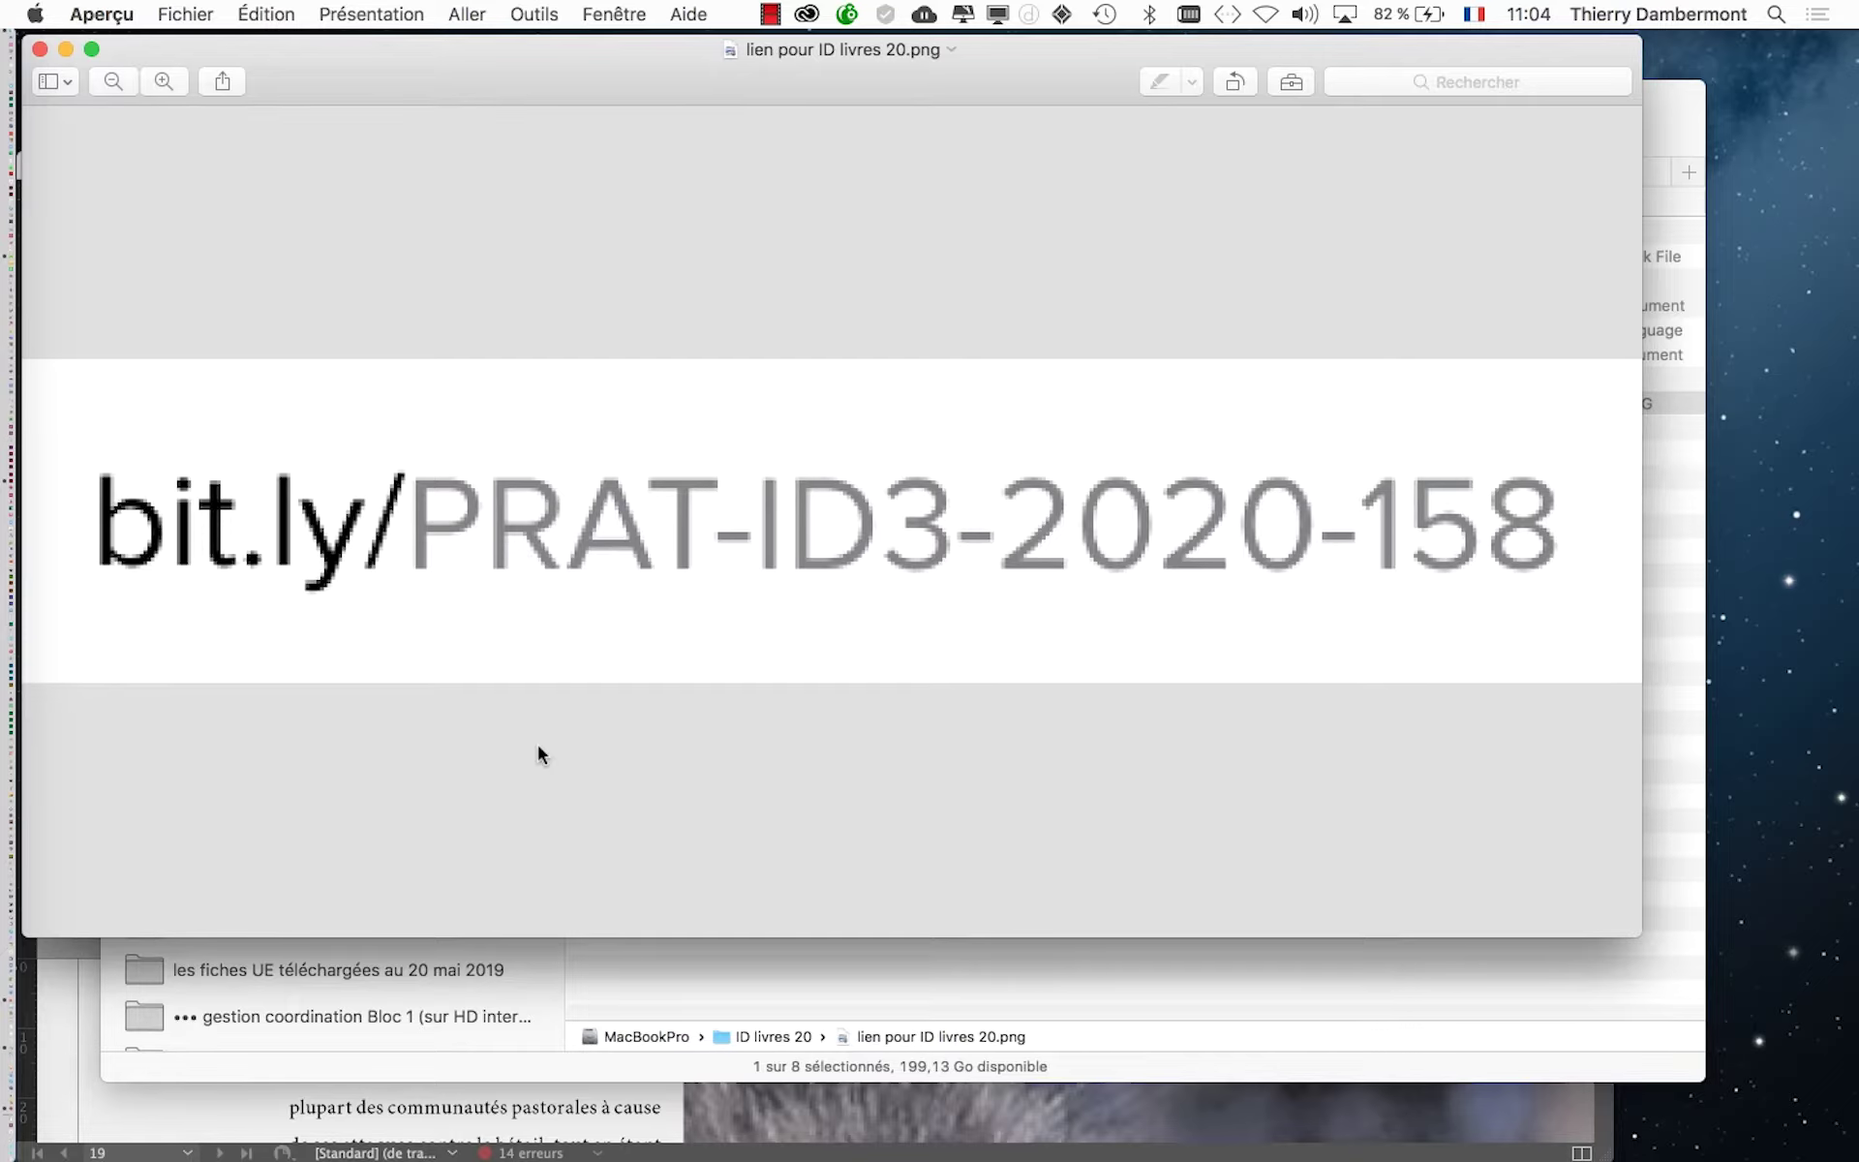
Reveal the Dossier document-158 folder in Finder and expand it to list its files
left_click(65, 49)
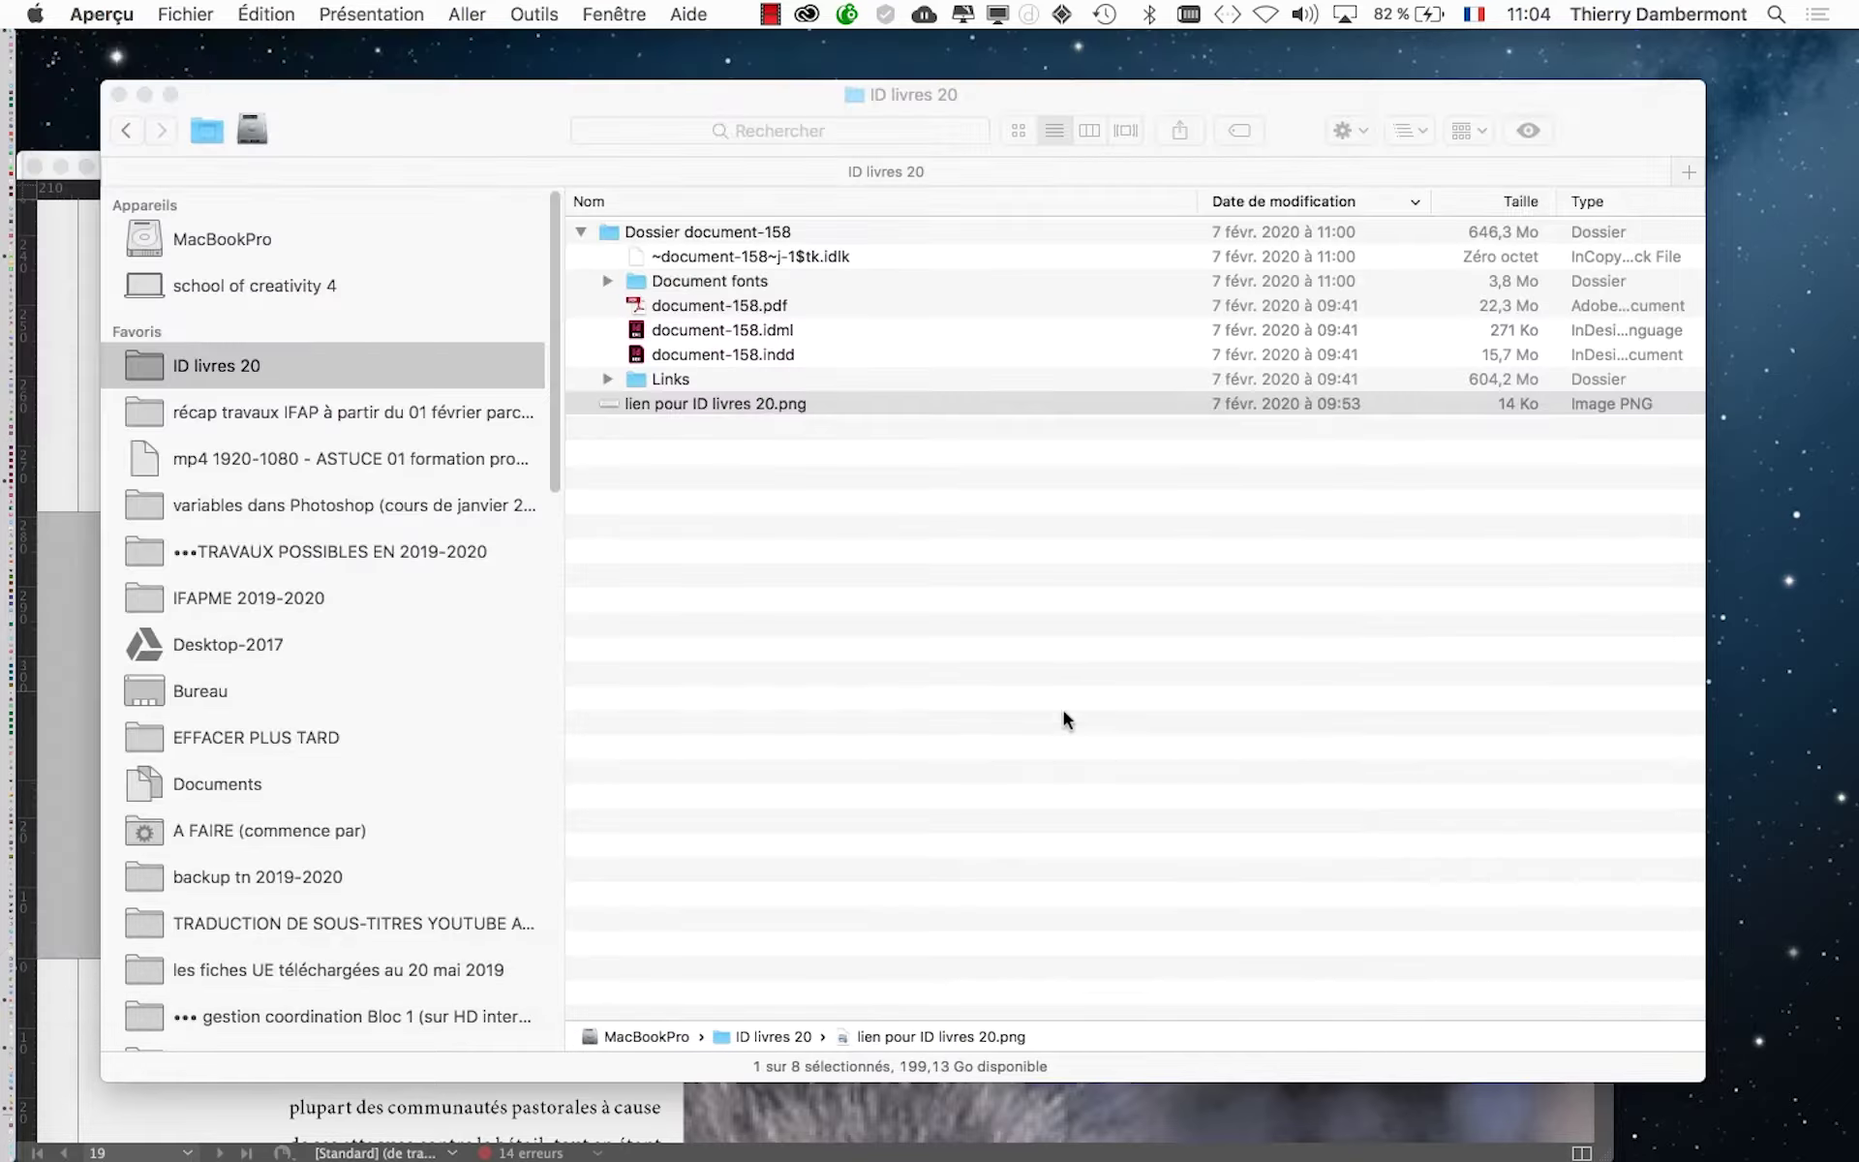
left_click(786, 232)
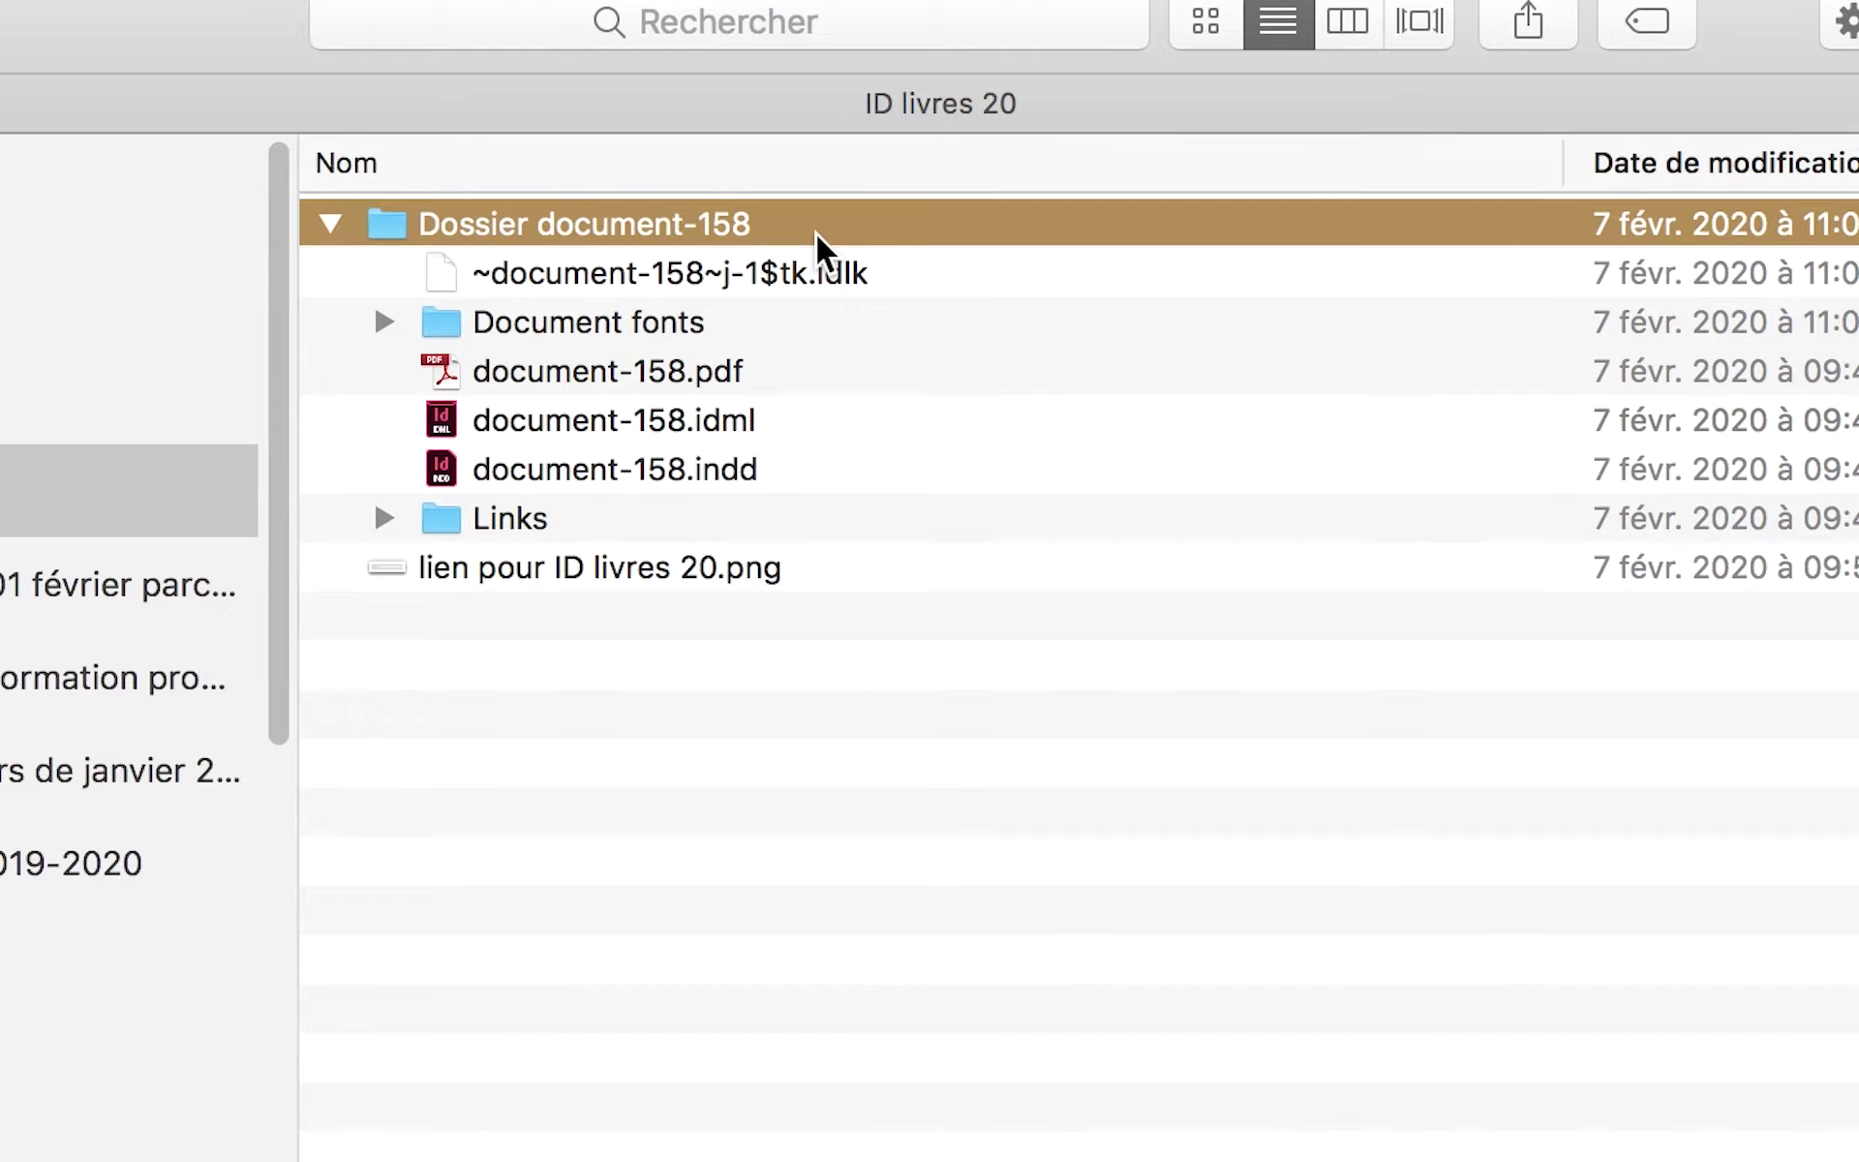
left_click(654, 229)
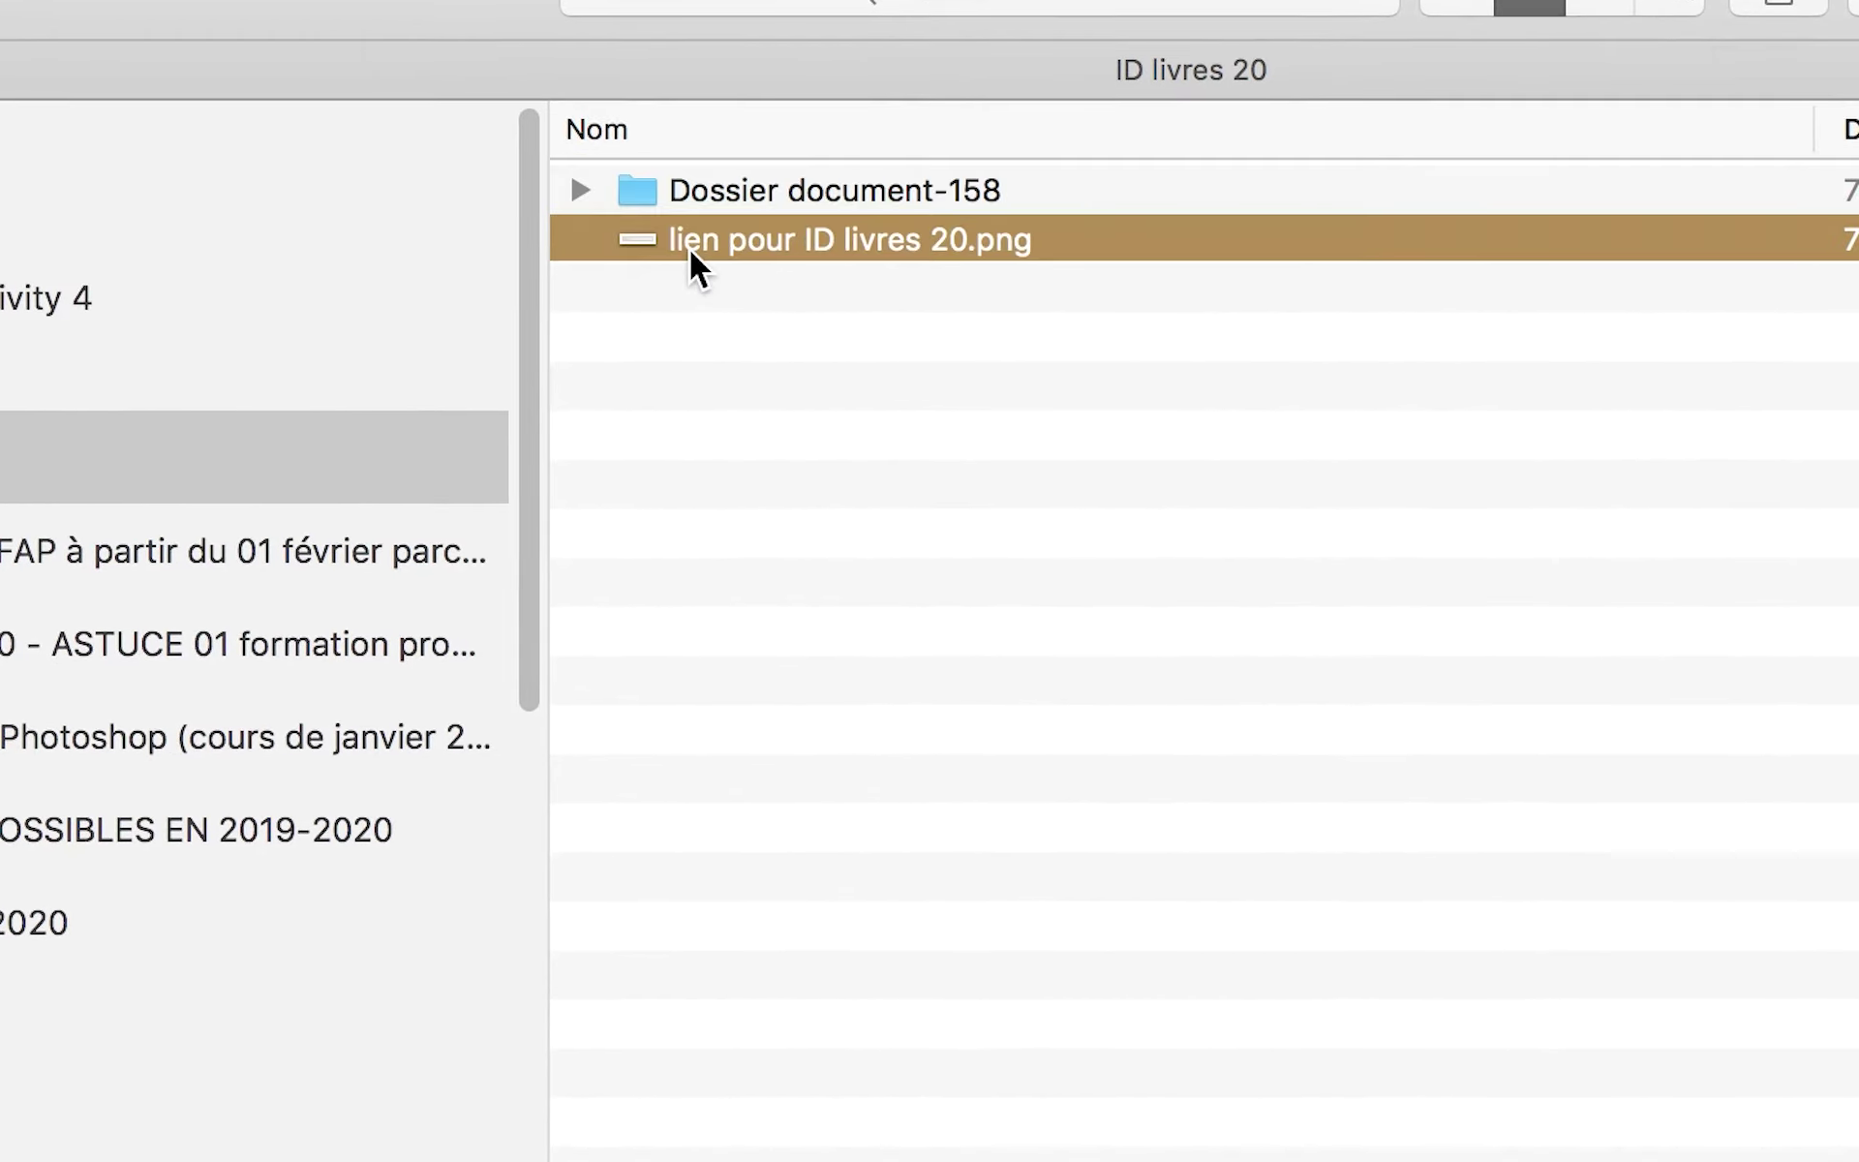
left_click(624, 194)
key("super+Right")
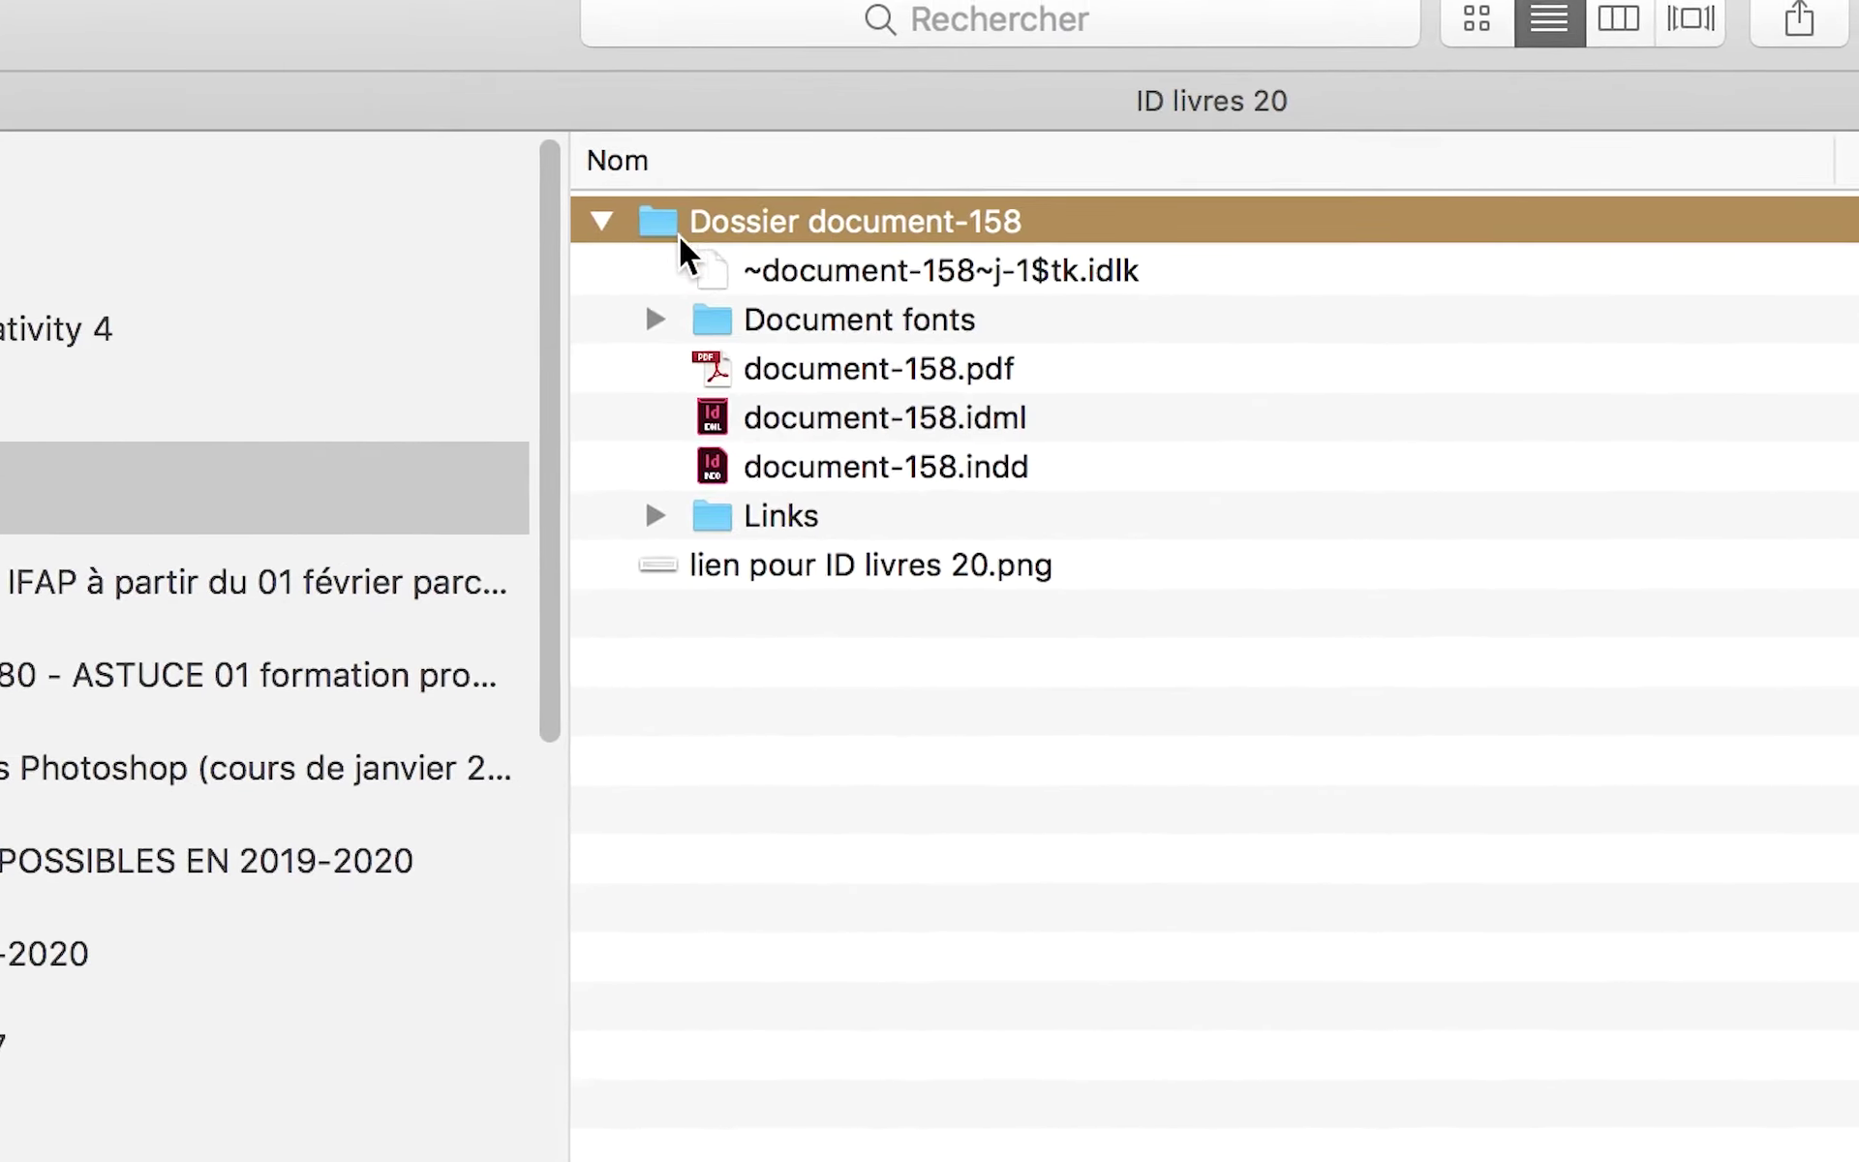
Compare the PDF, IDML and INDD files, then open document-158.indd in InDesign
left_click(730, 256)
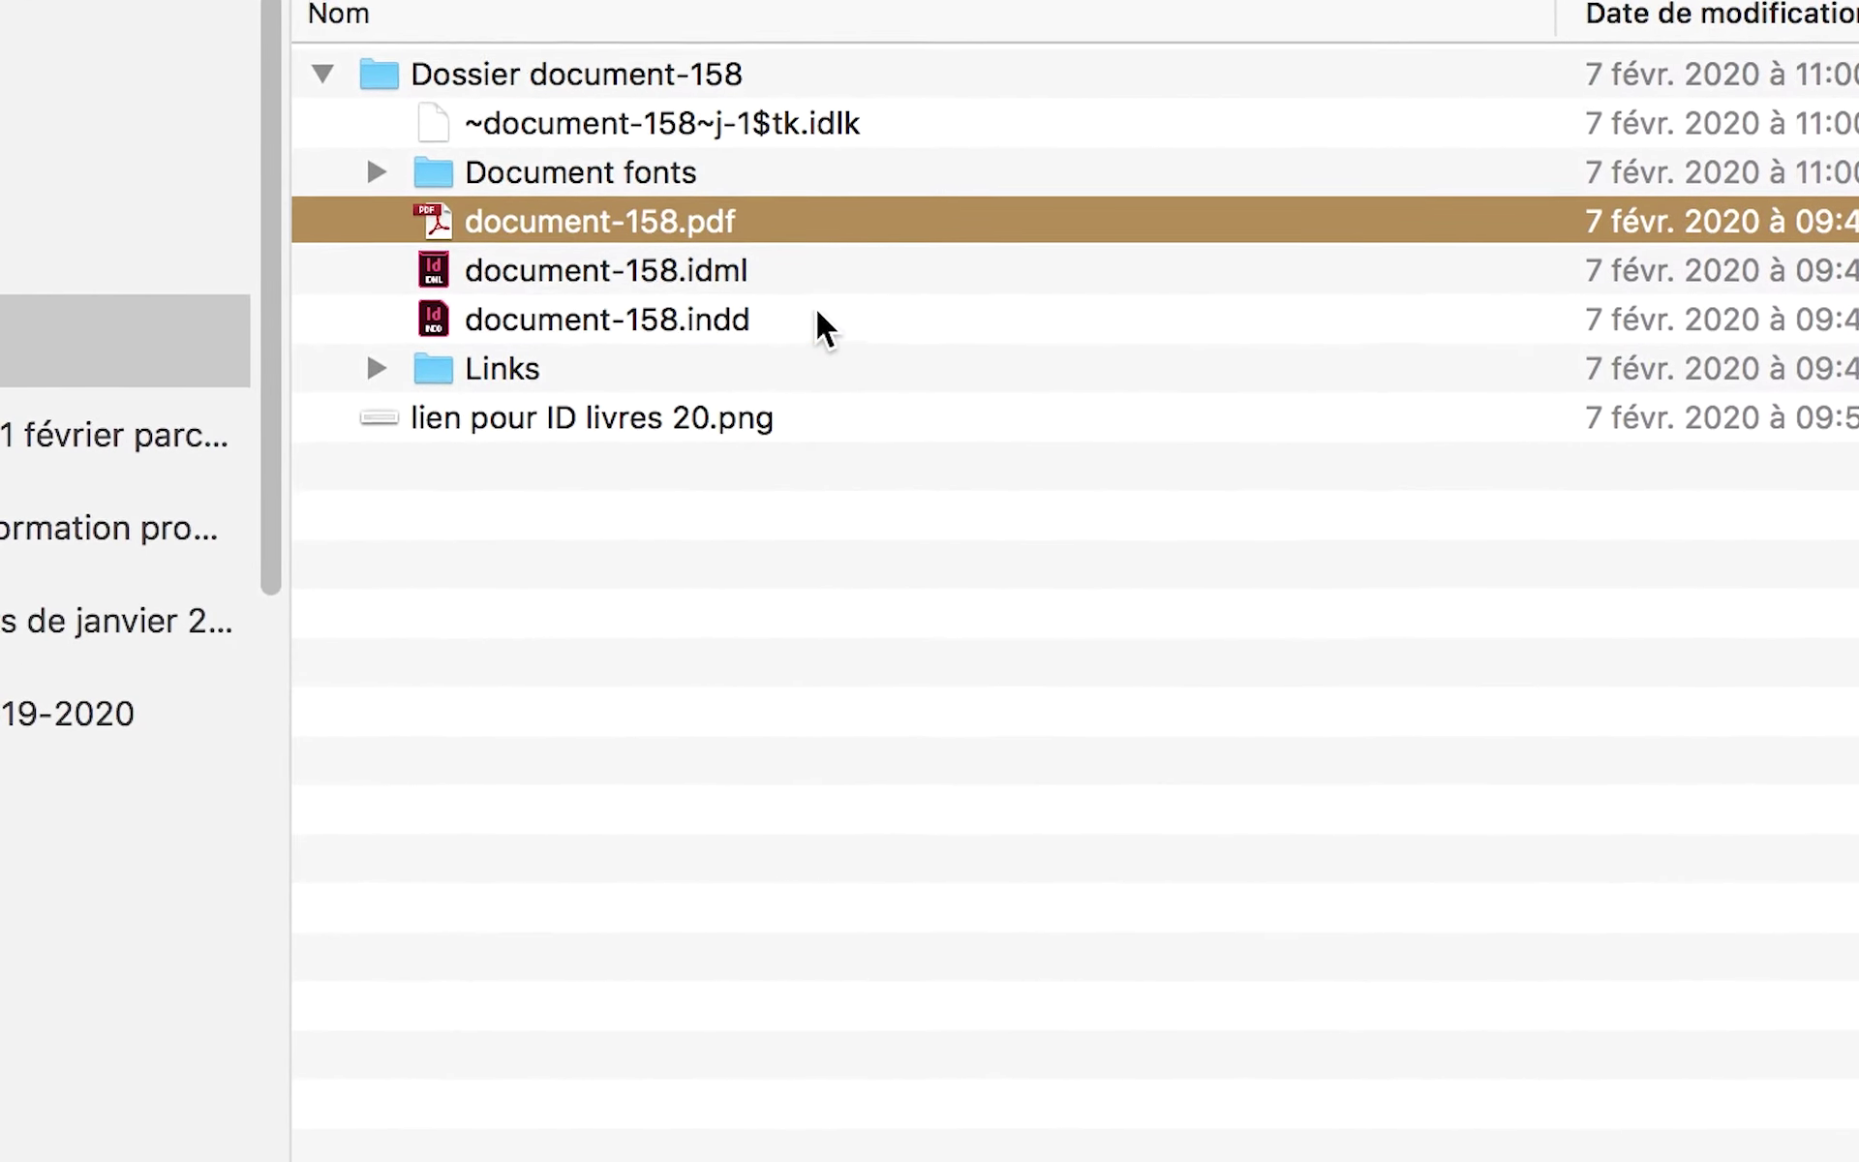
left_click(816, 314)
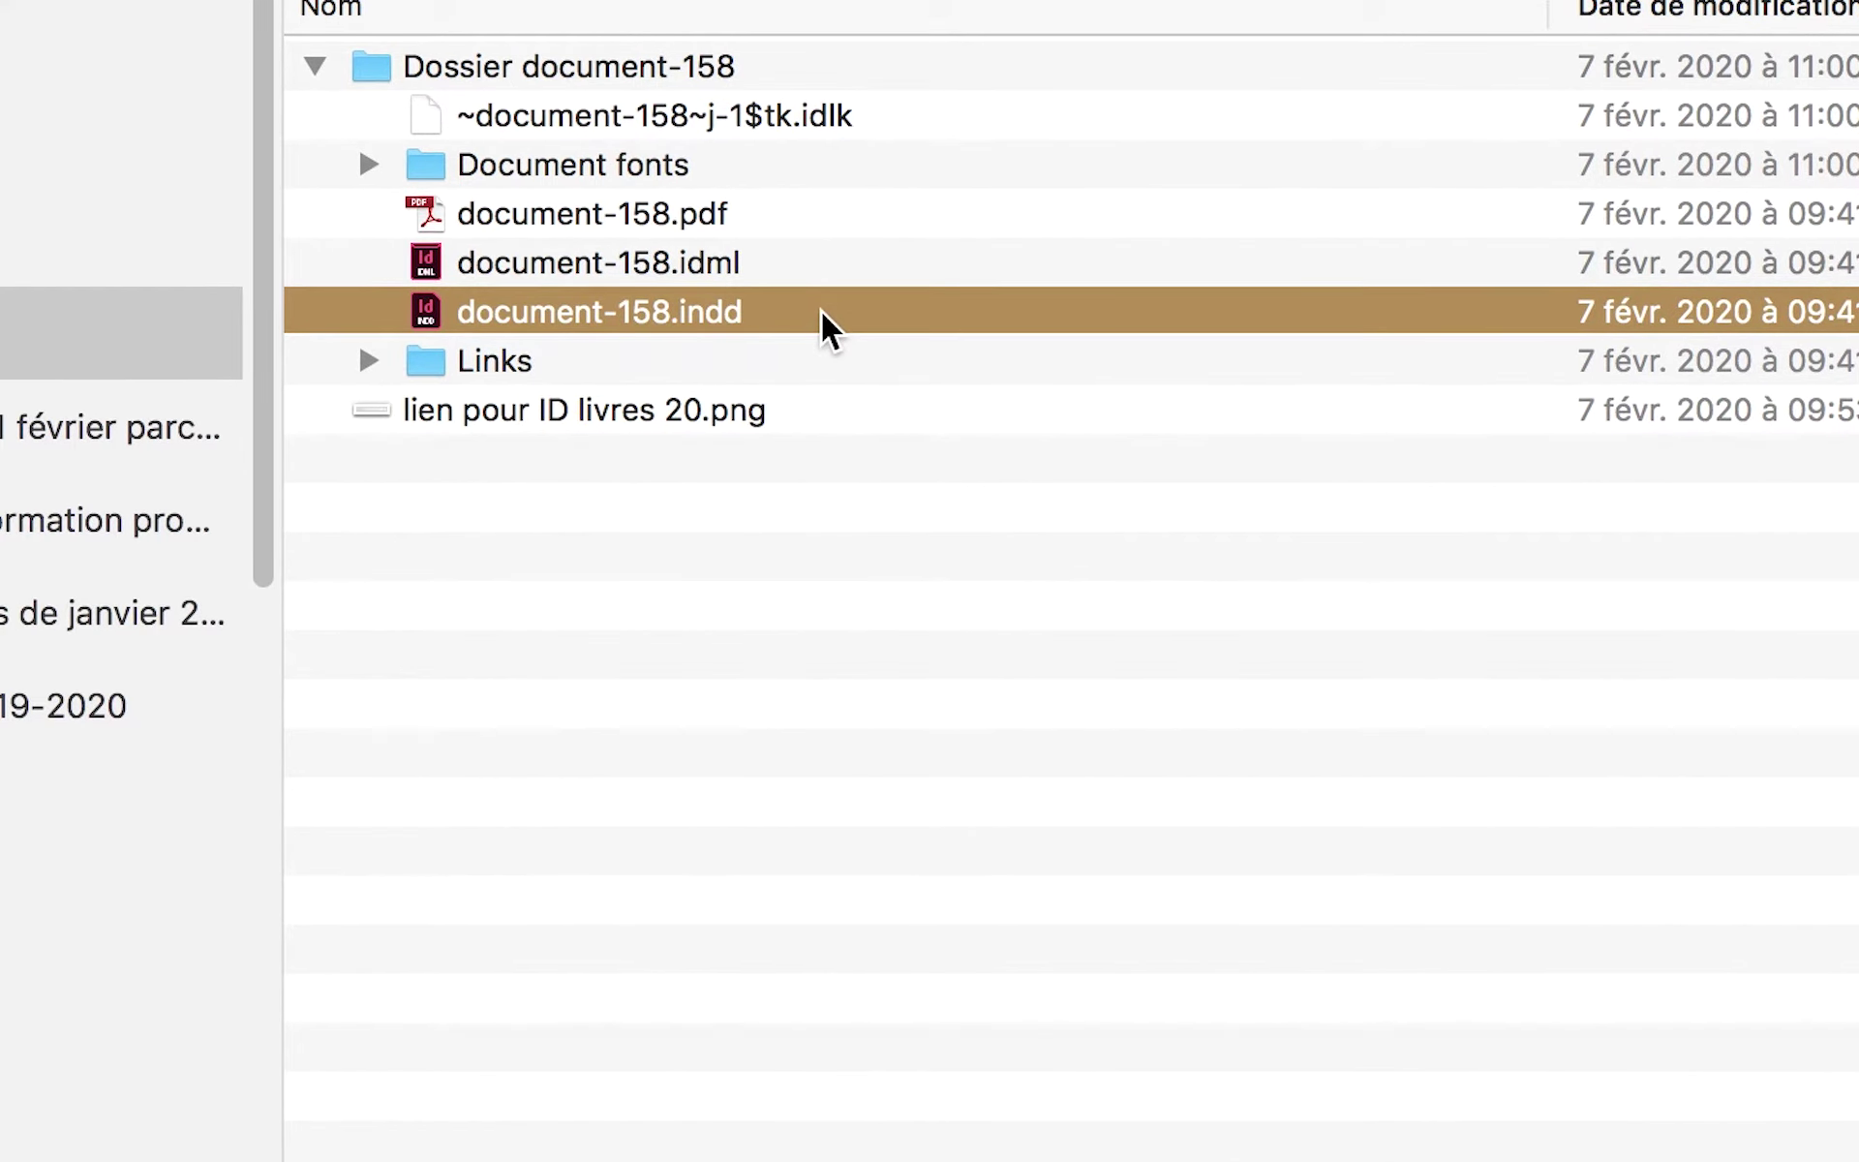
left_click(822, 263)
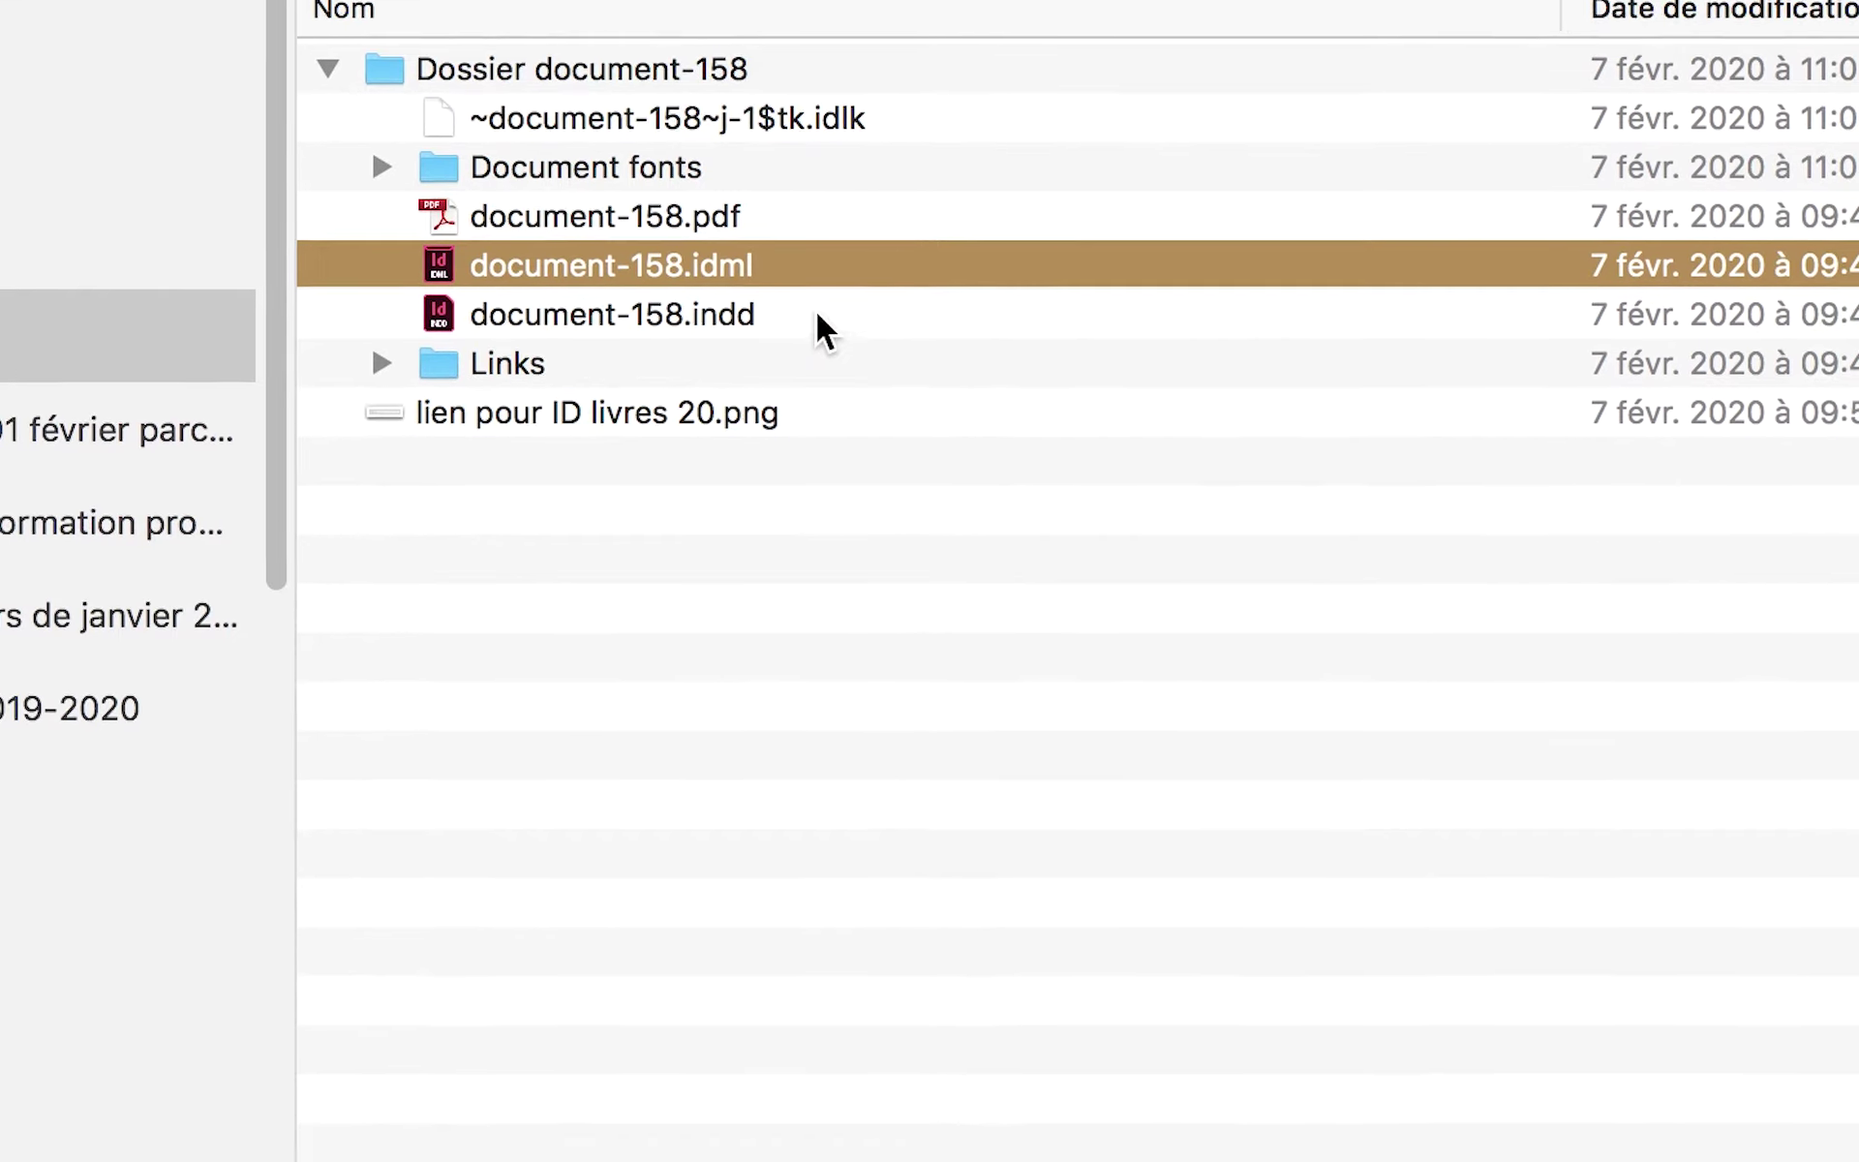
left_click(822, 343)
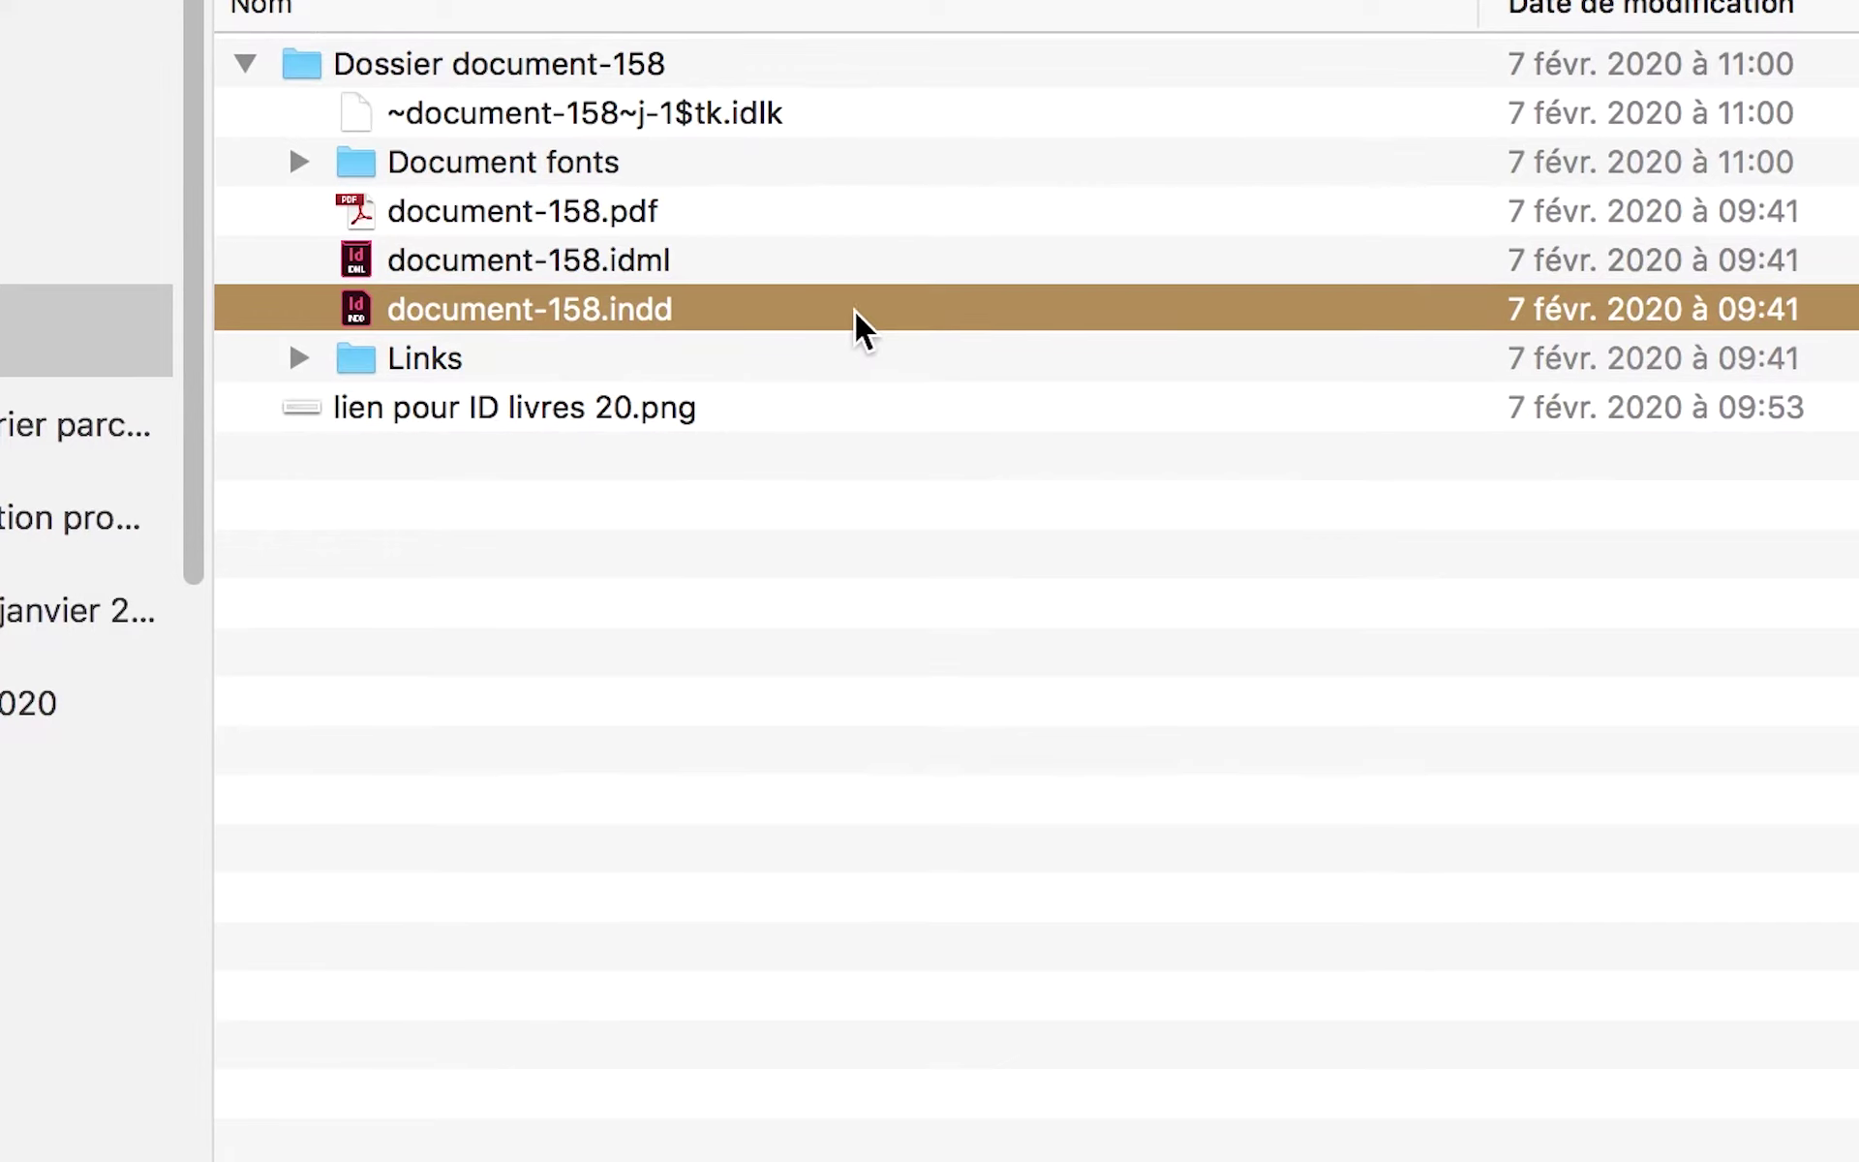
double_click(855, 311)
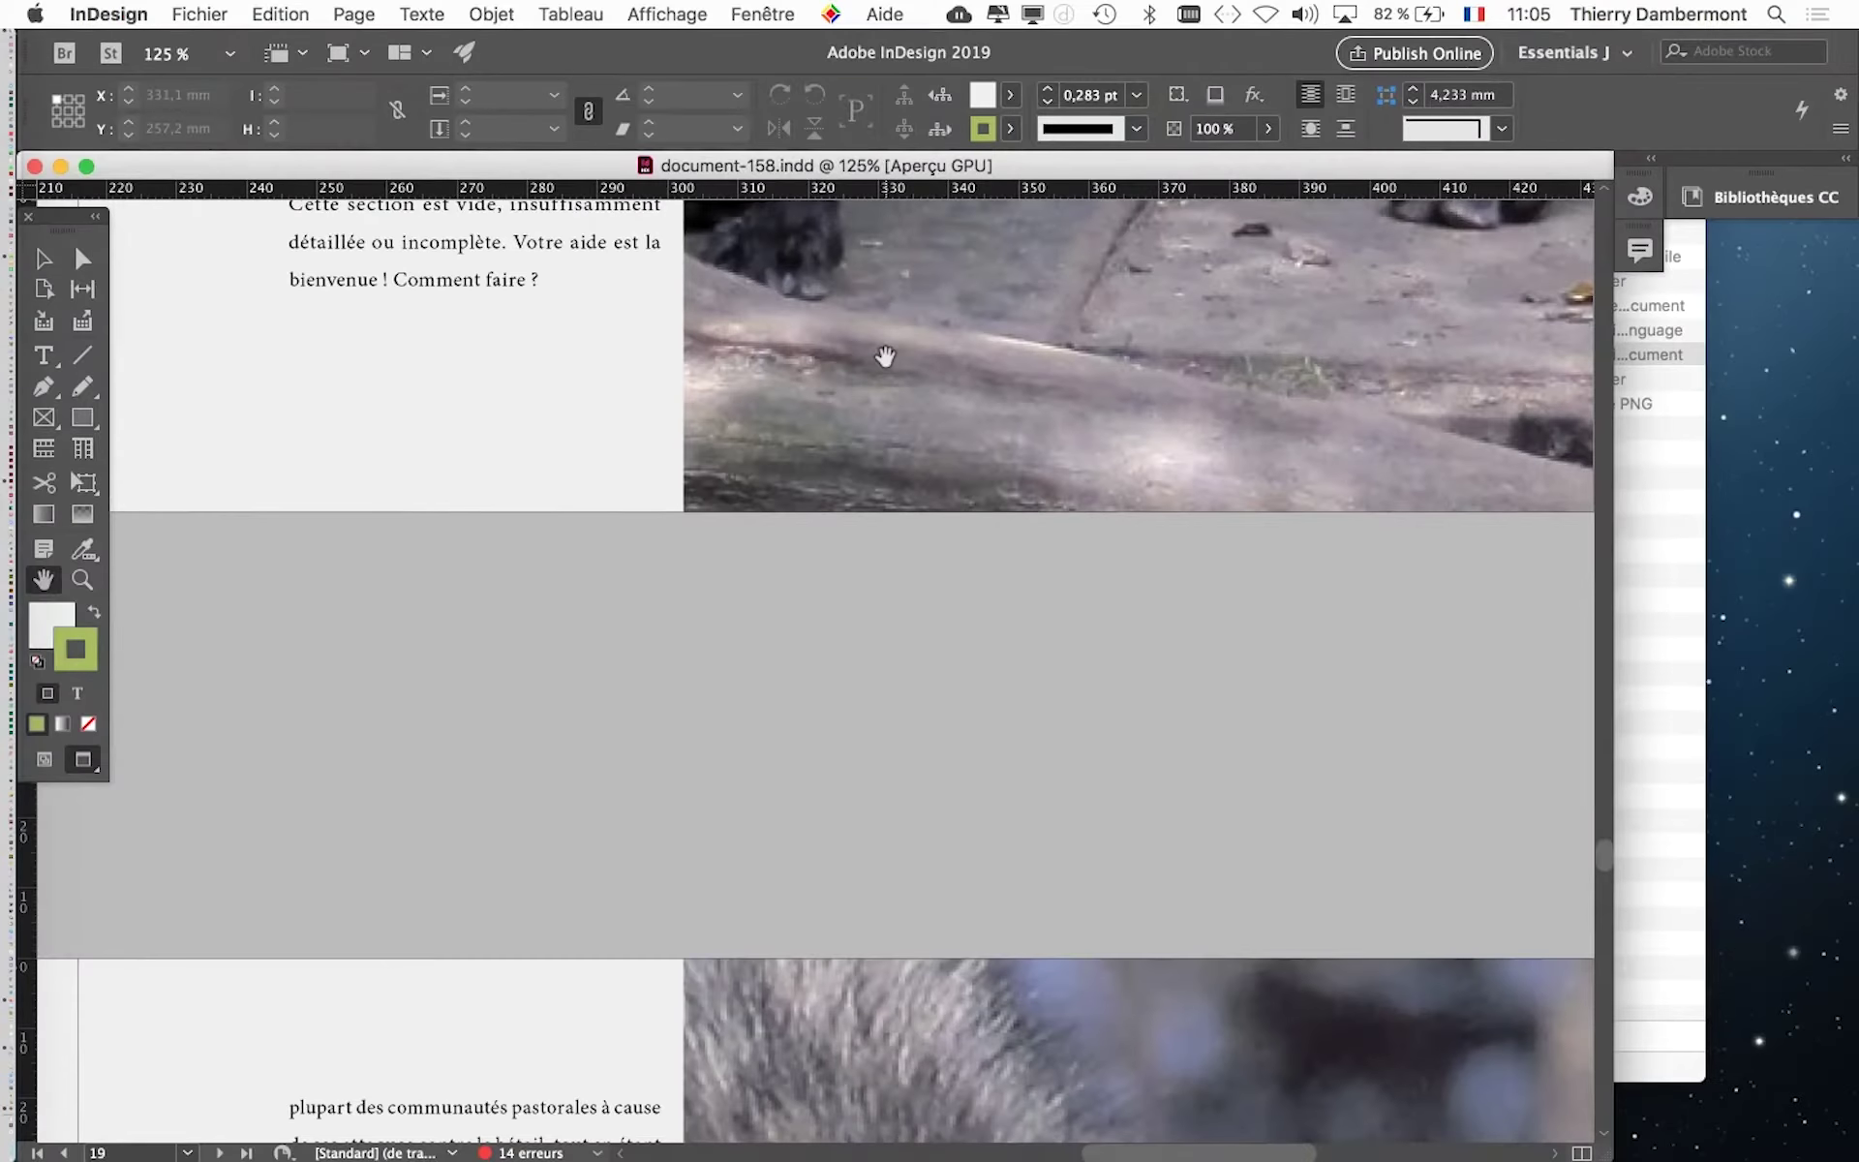
Fit the pages 18–19 'Les dauphins des îles' spread in an enlarged window, zoomed to 50%
key("h")
left_click_drag(69, 228, 144, 230)
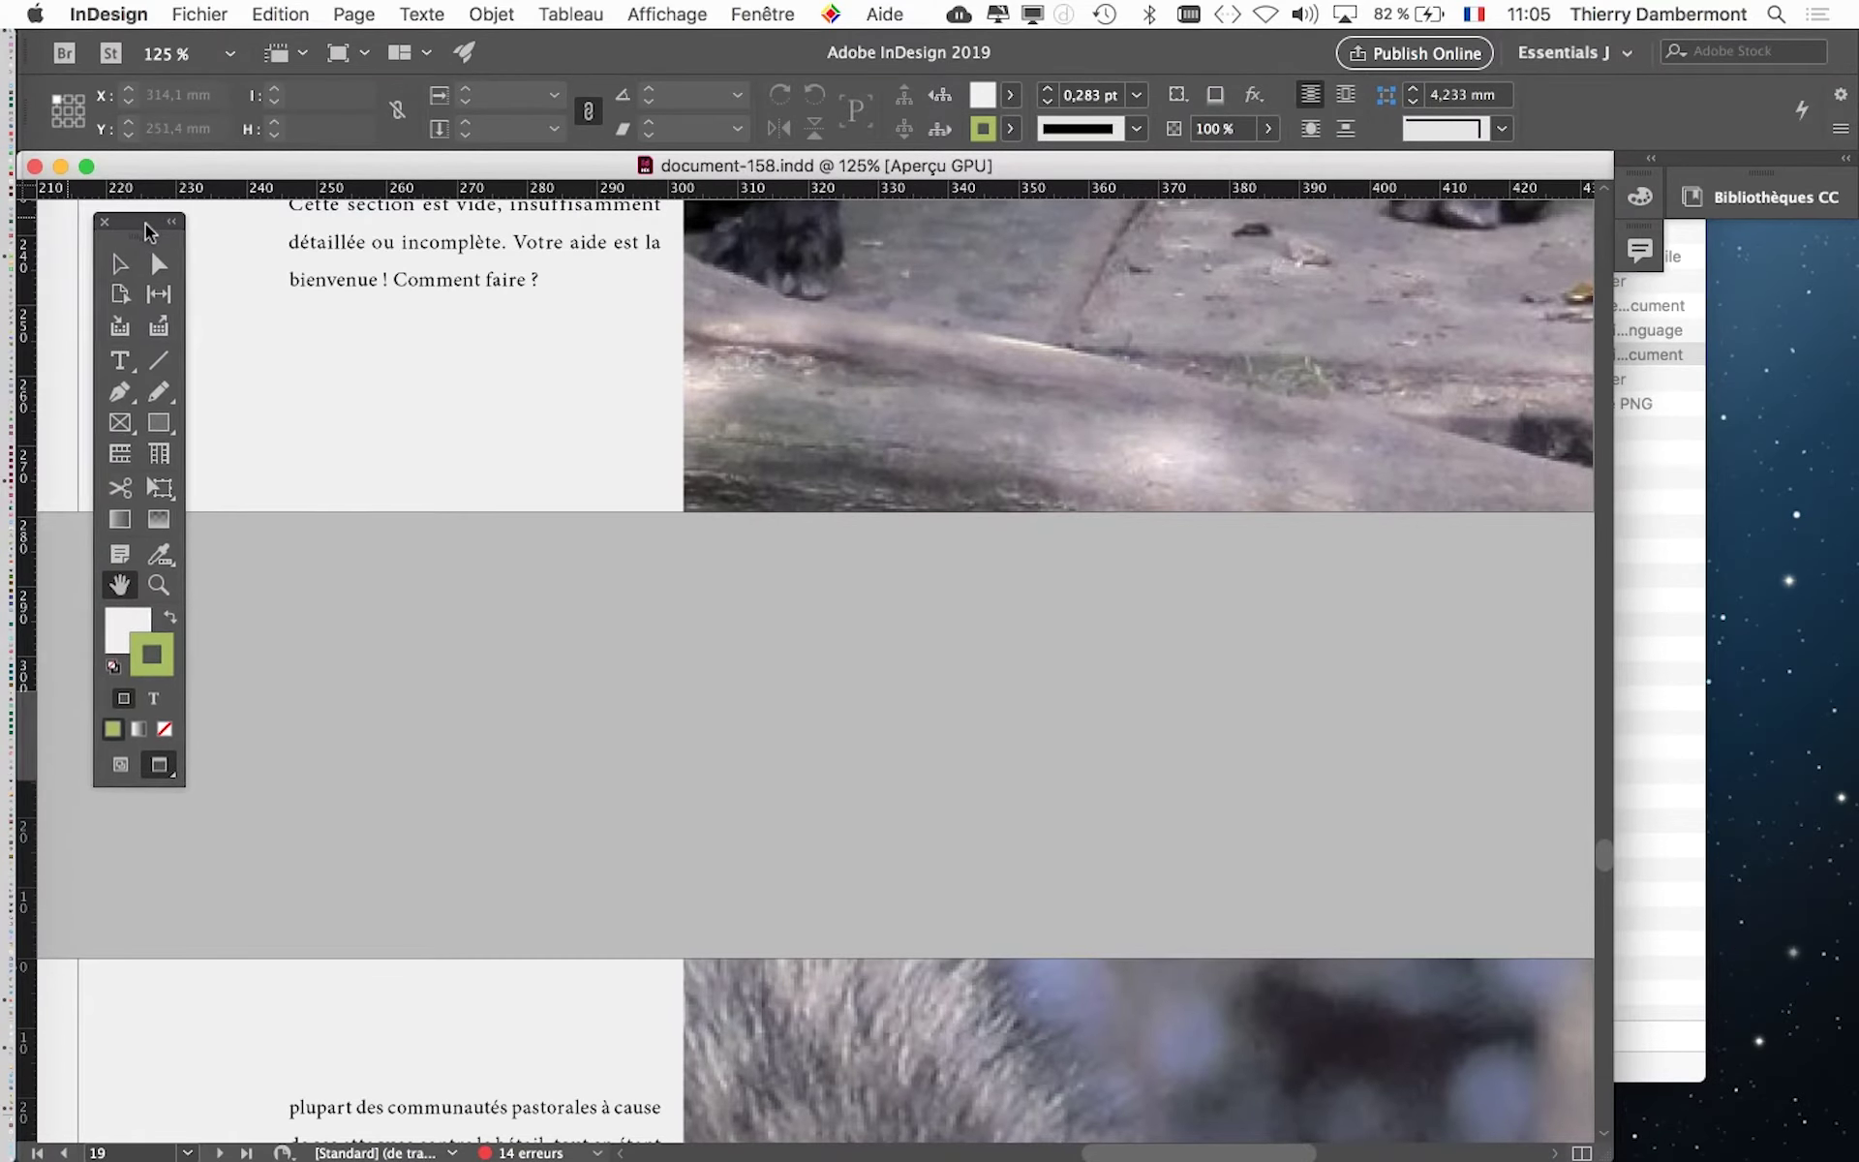
double_click(126, 589)
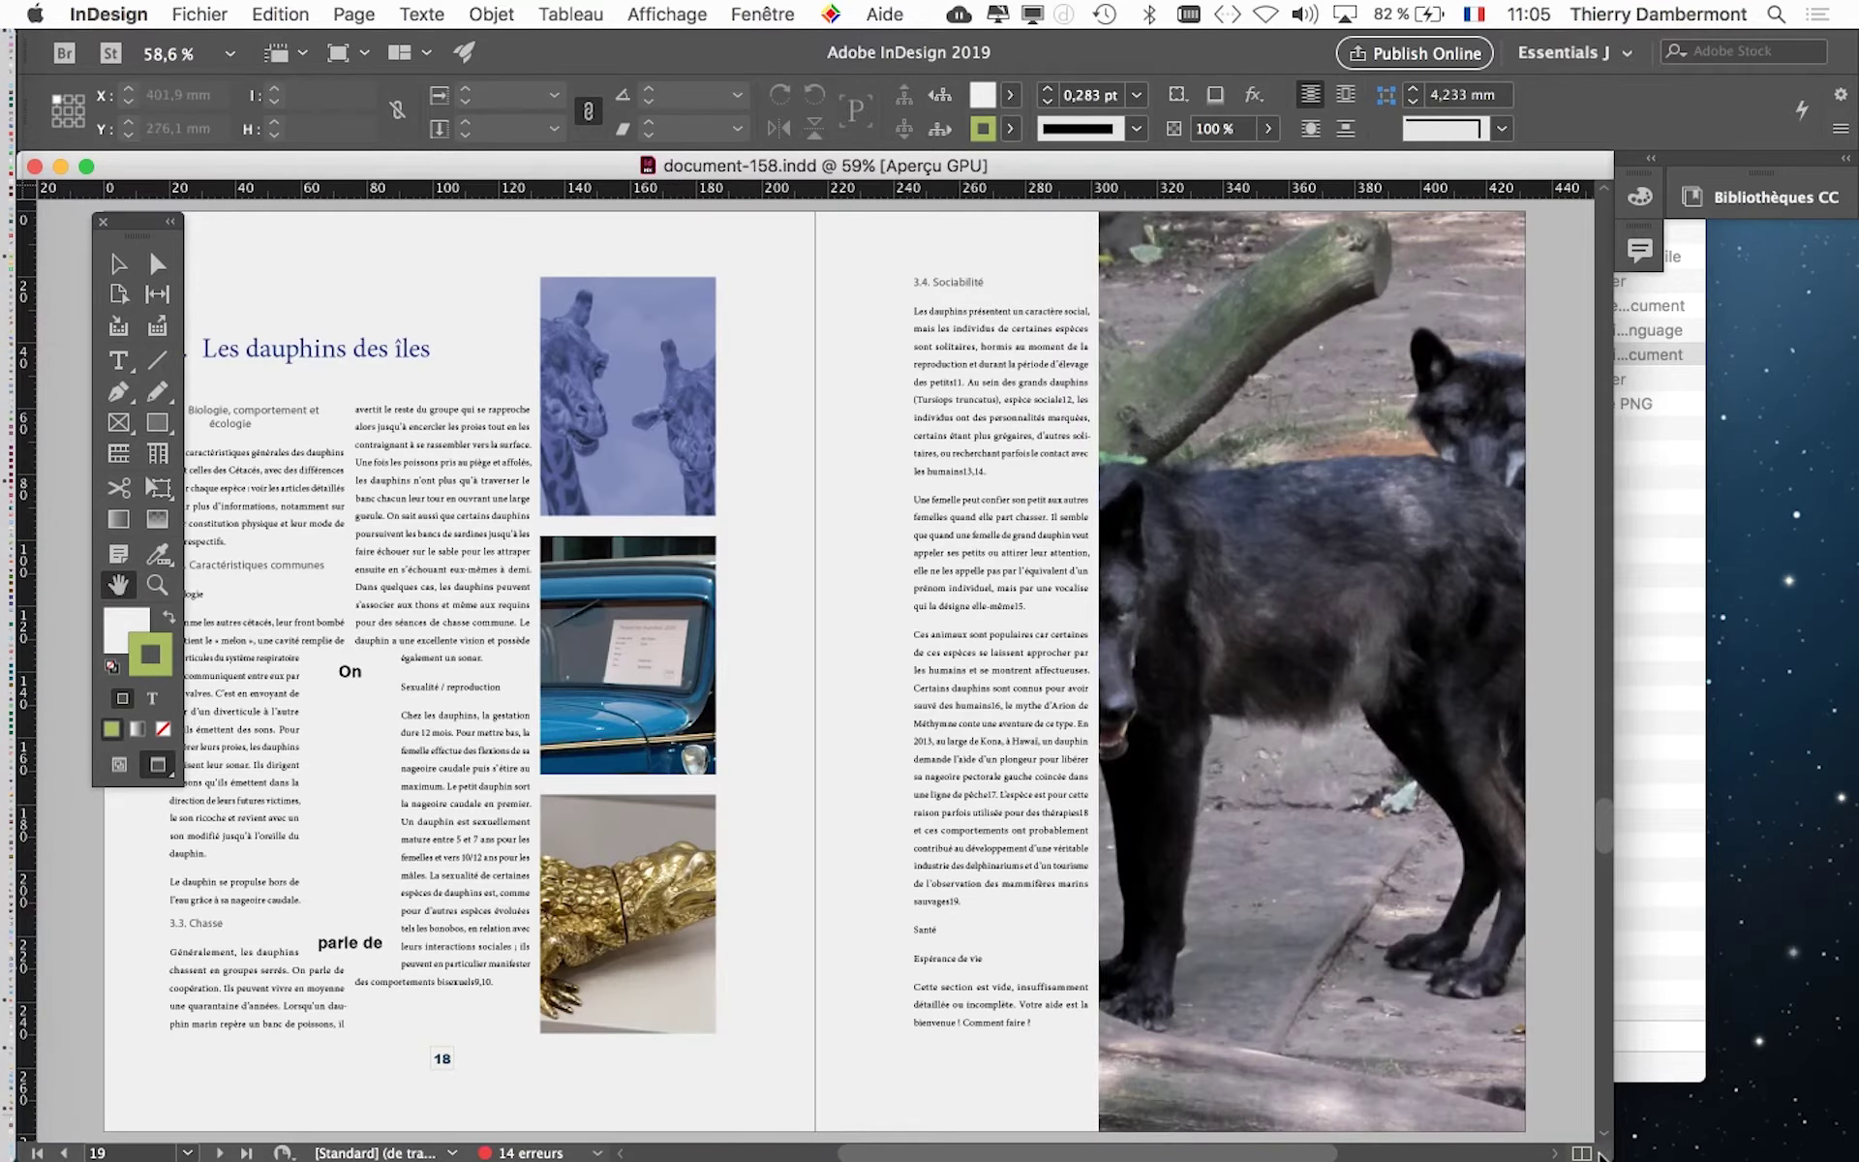
left_click_drag(1607, 1156, 1851, 1111)
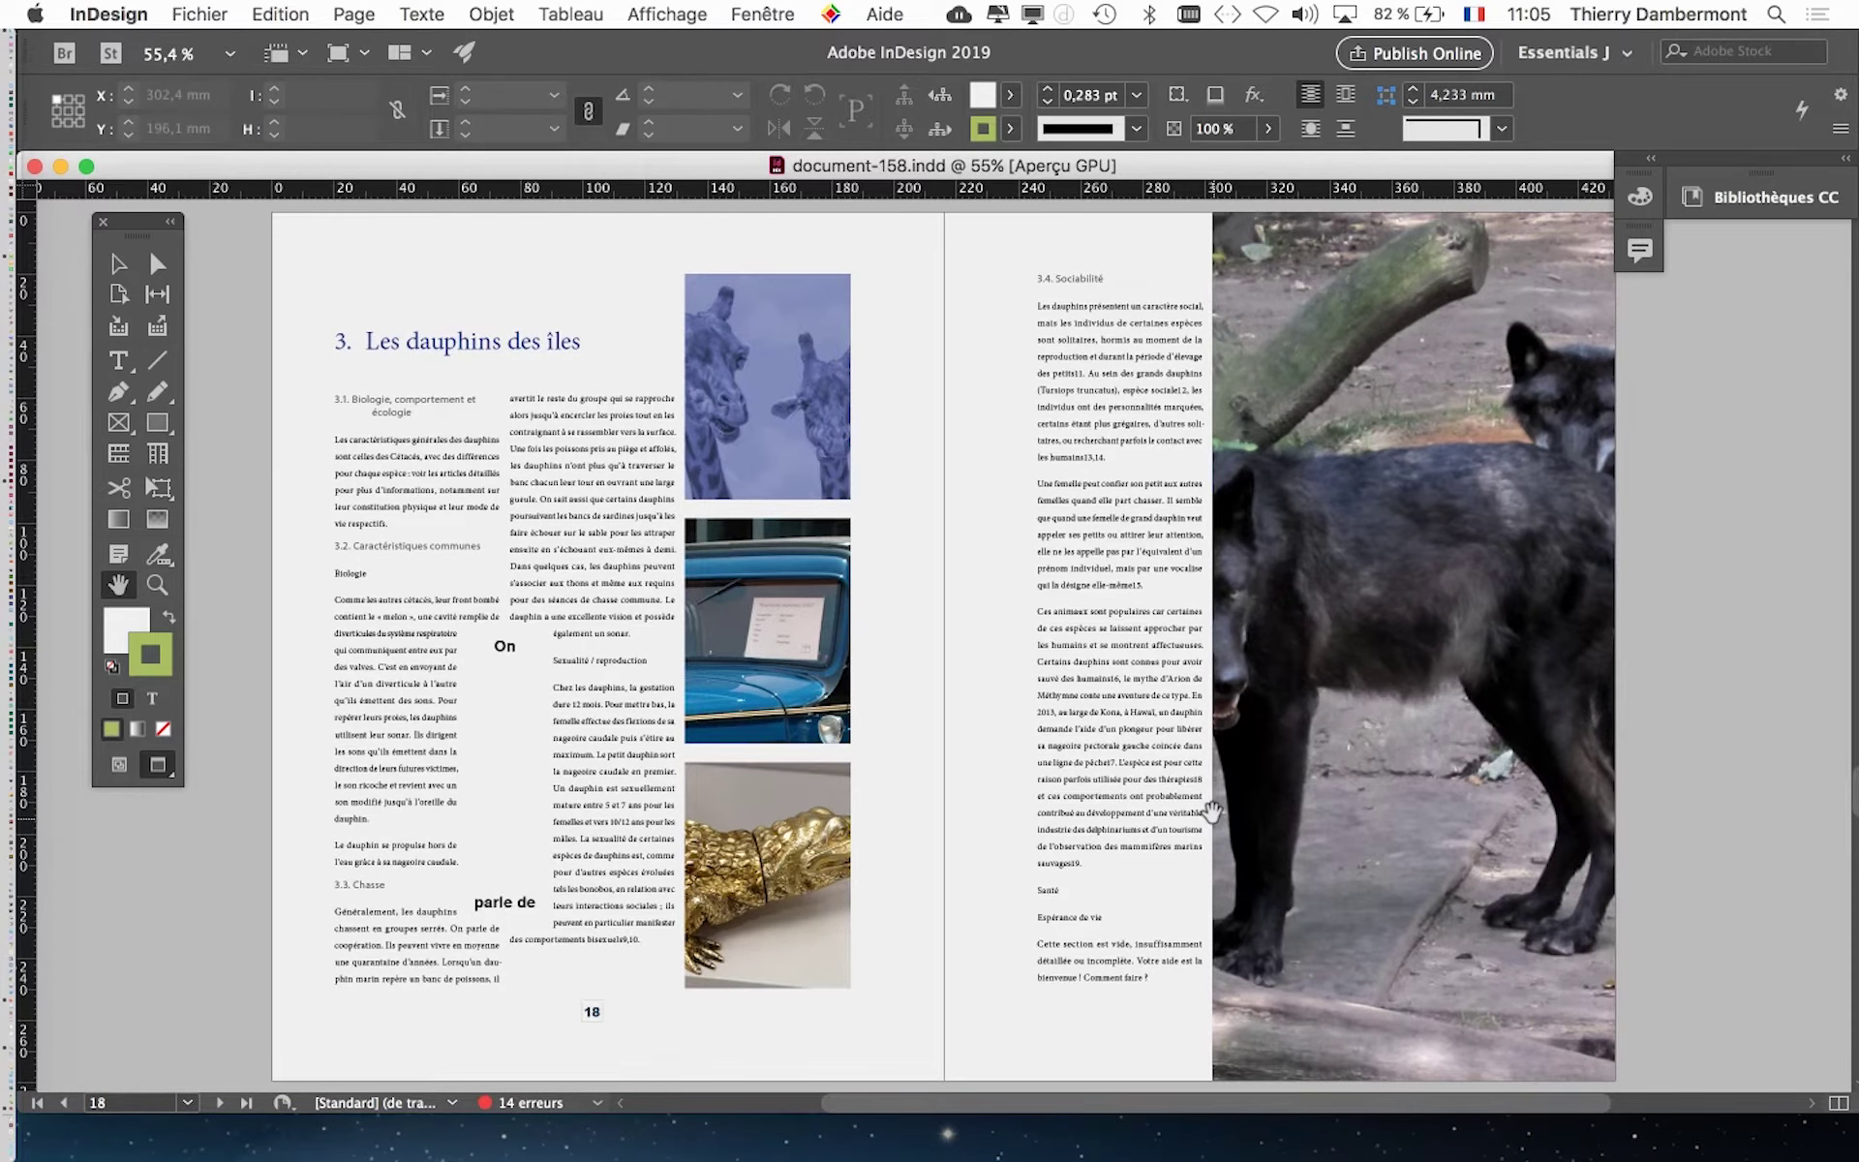
scroll(1210, 813, "down", 1)
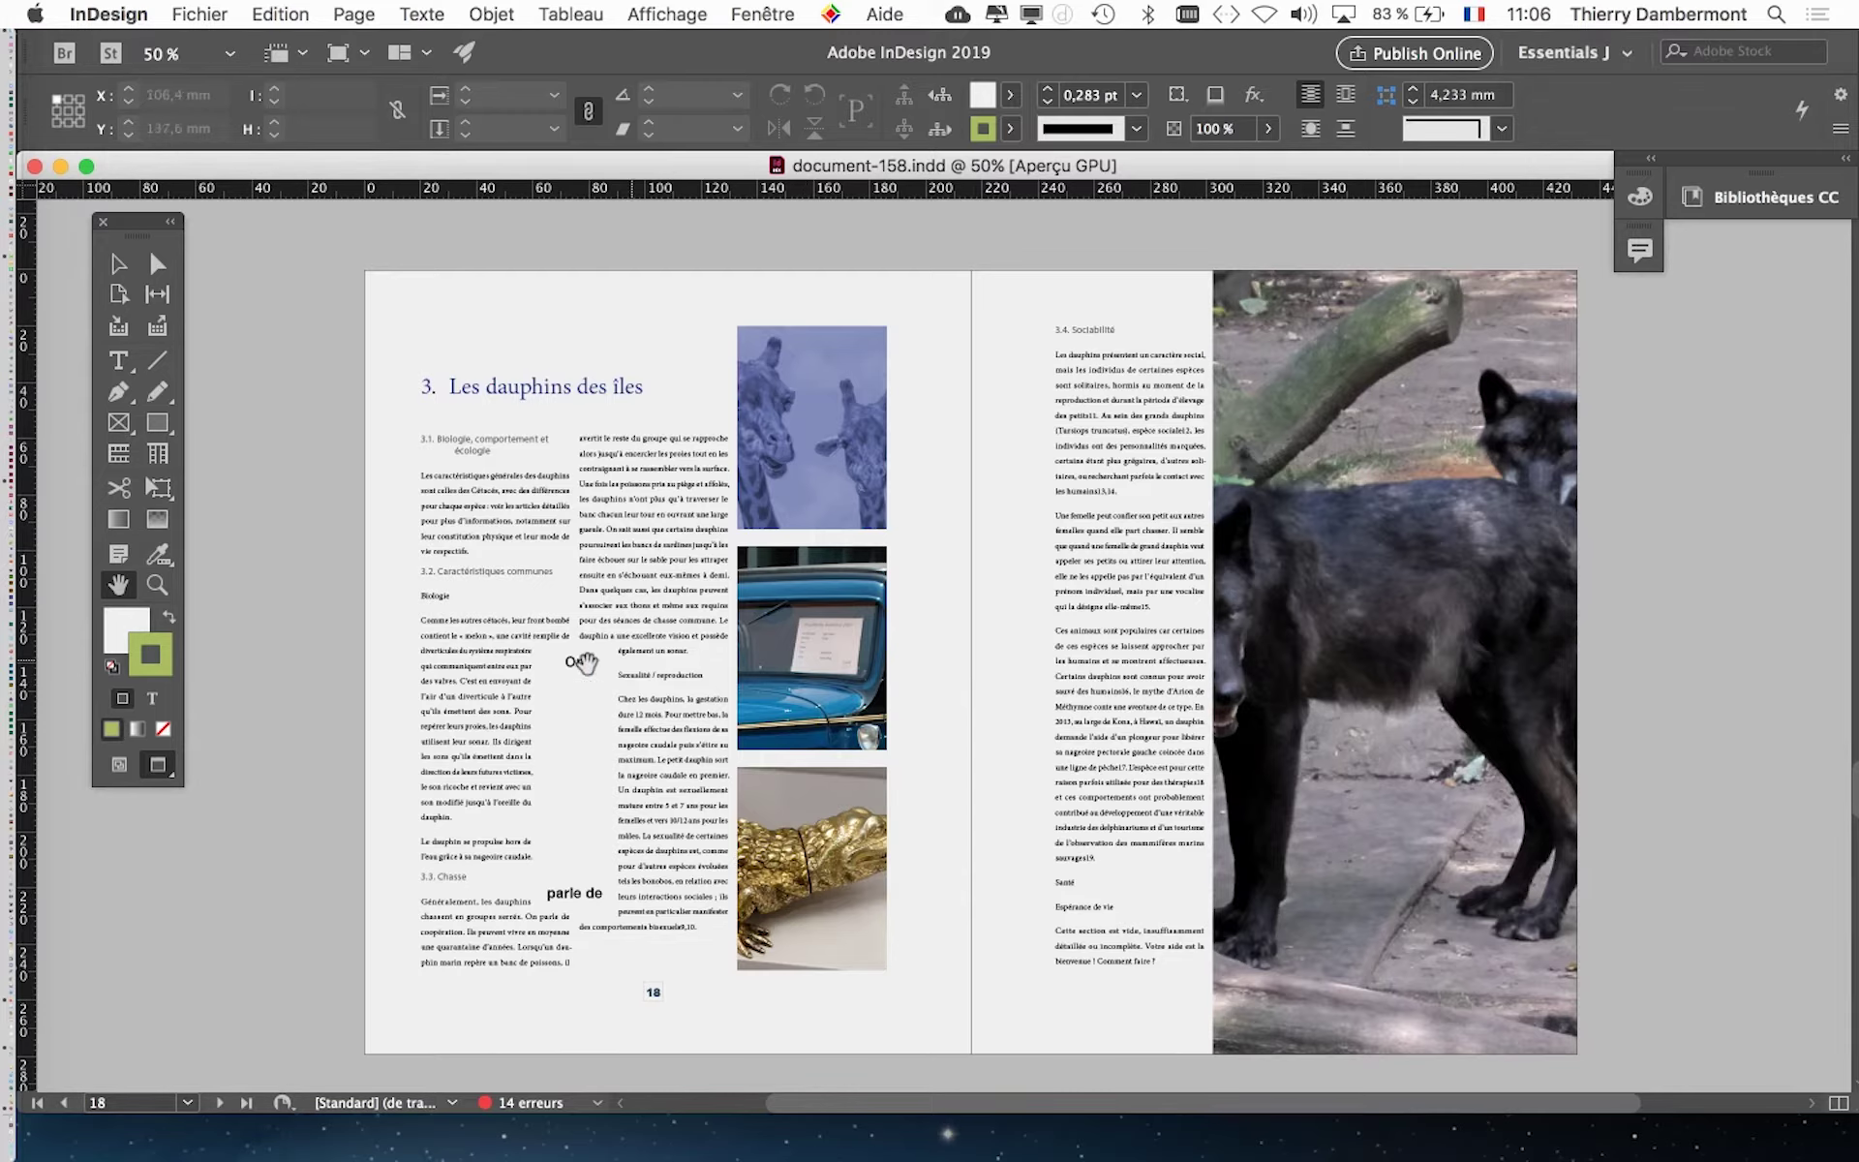
scroll(569, 529, "up", 2, "alt")
scroll(568, 529, "up", 3, "alt")
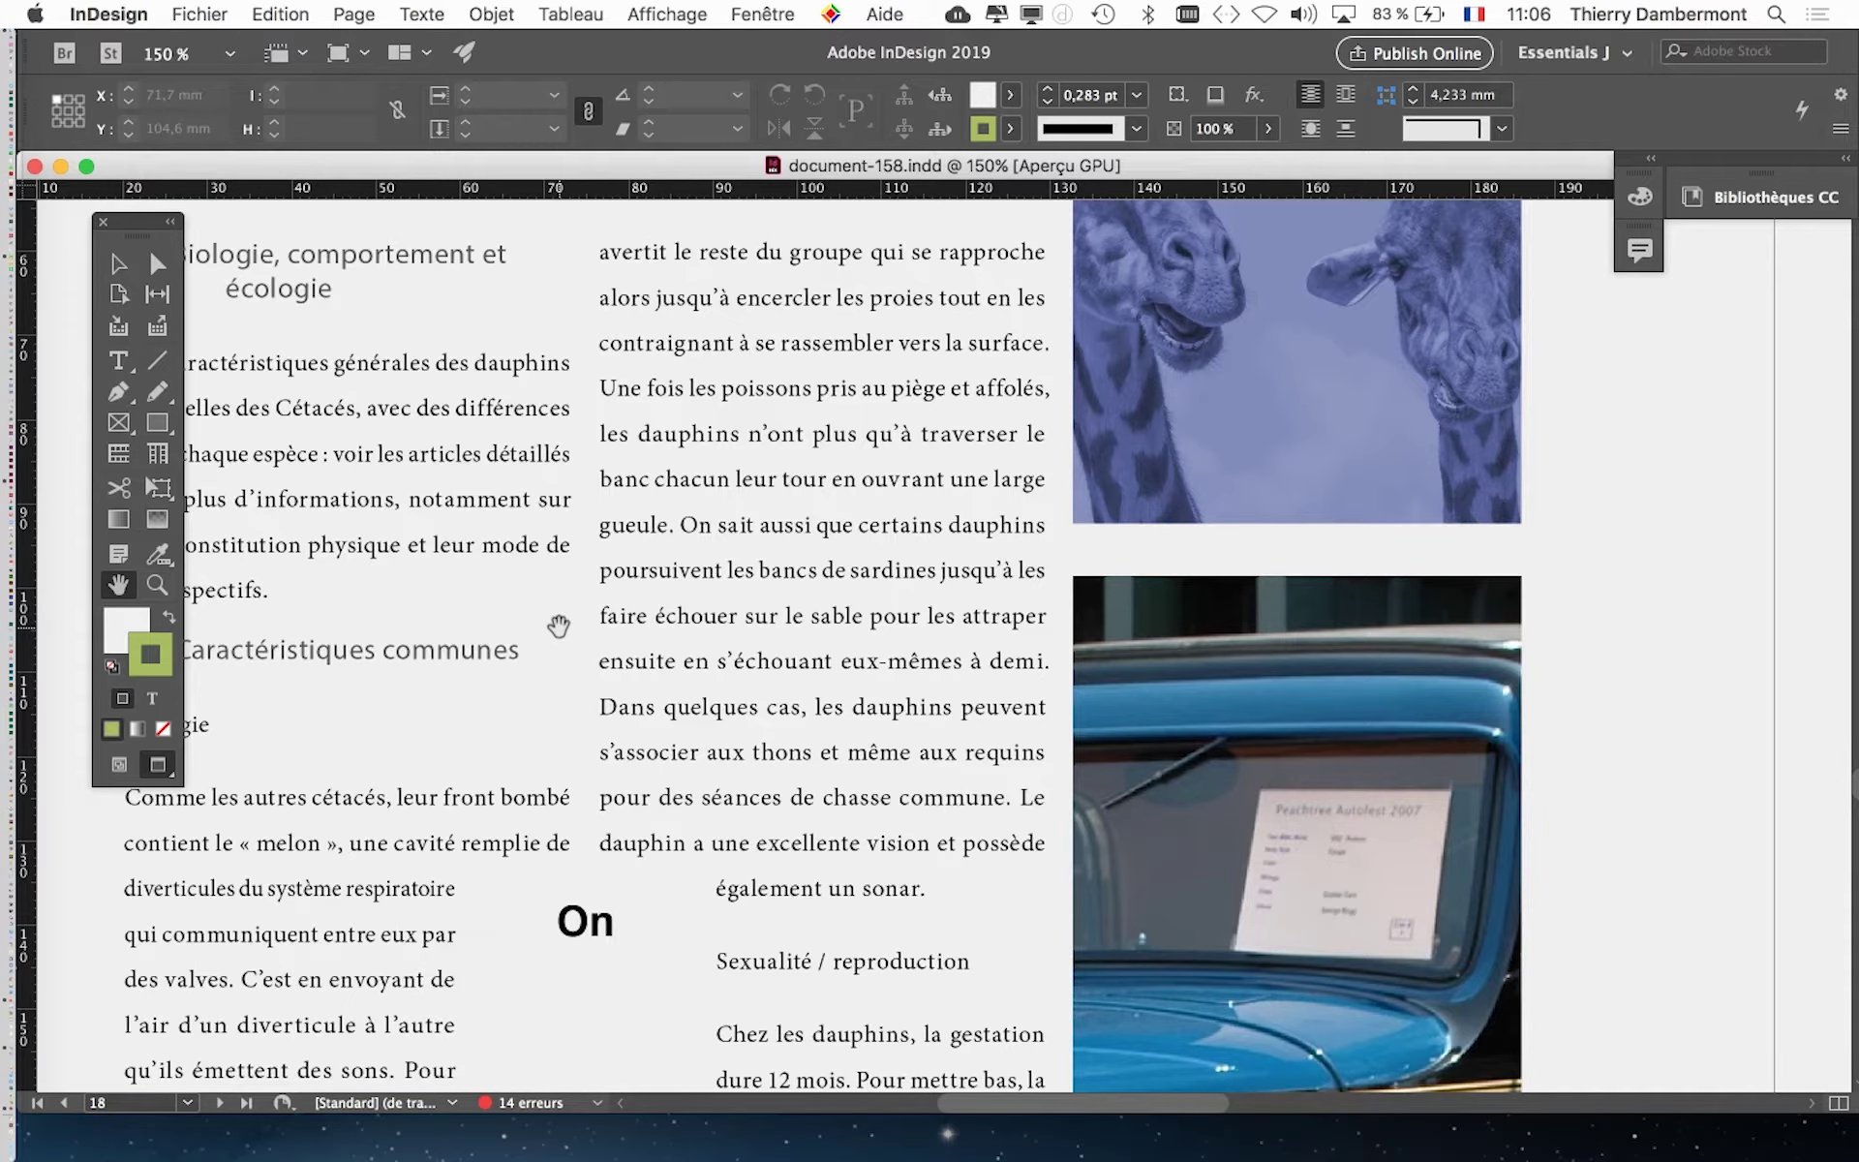
scroll(571, 623, "down", 1, "alt")
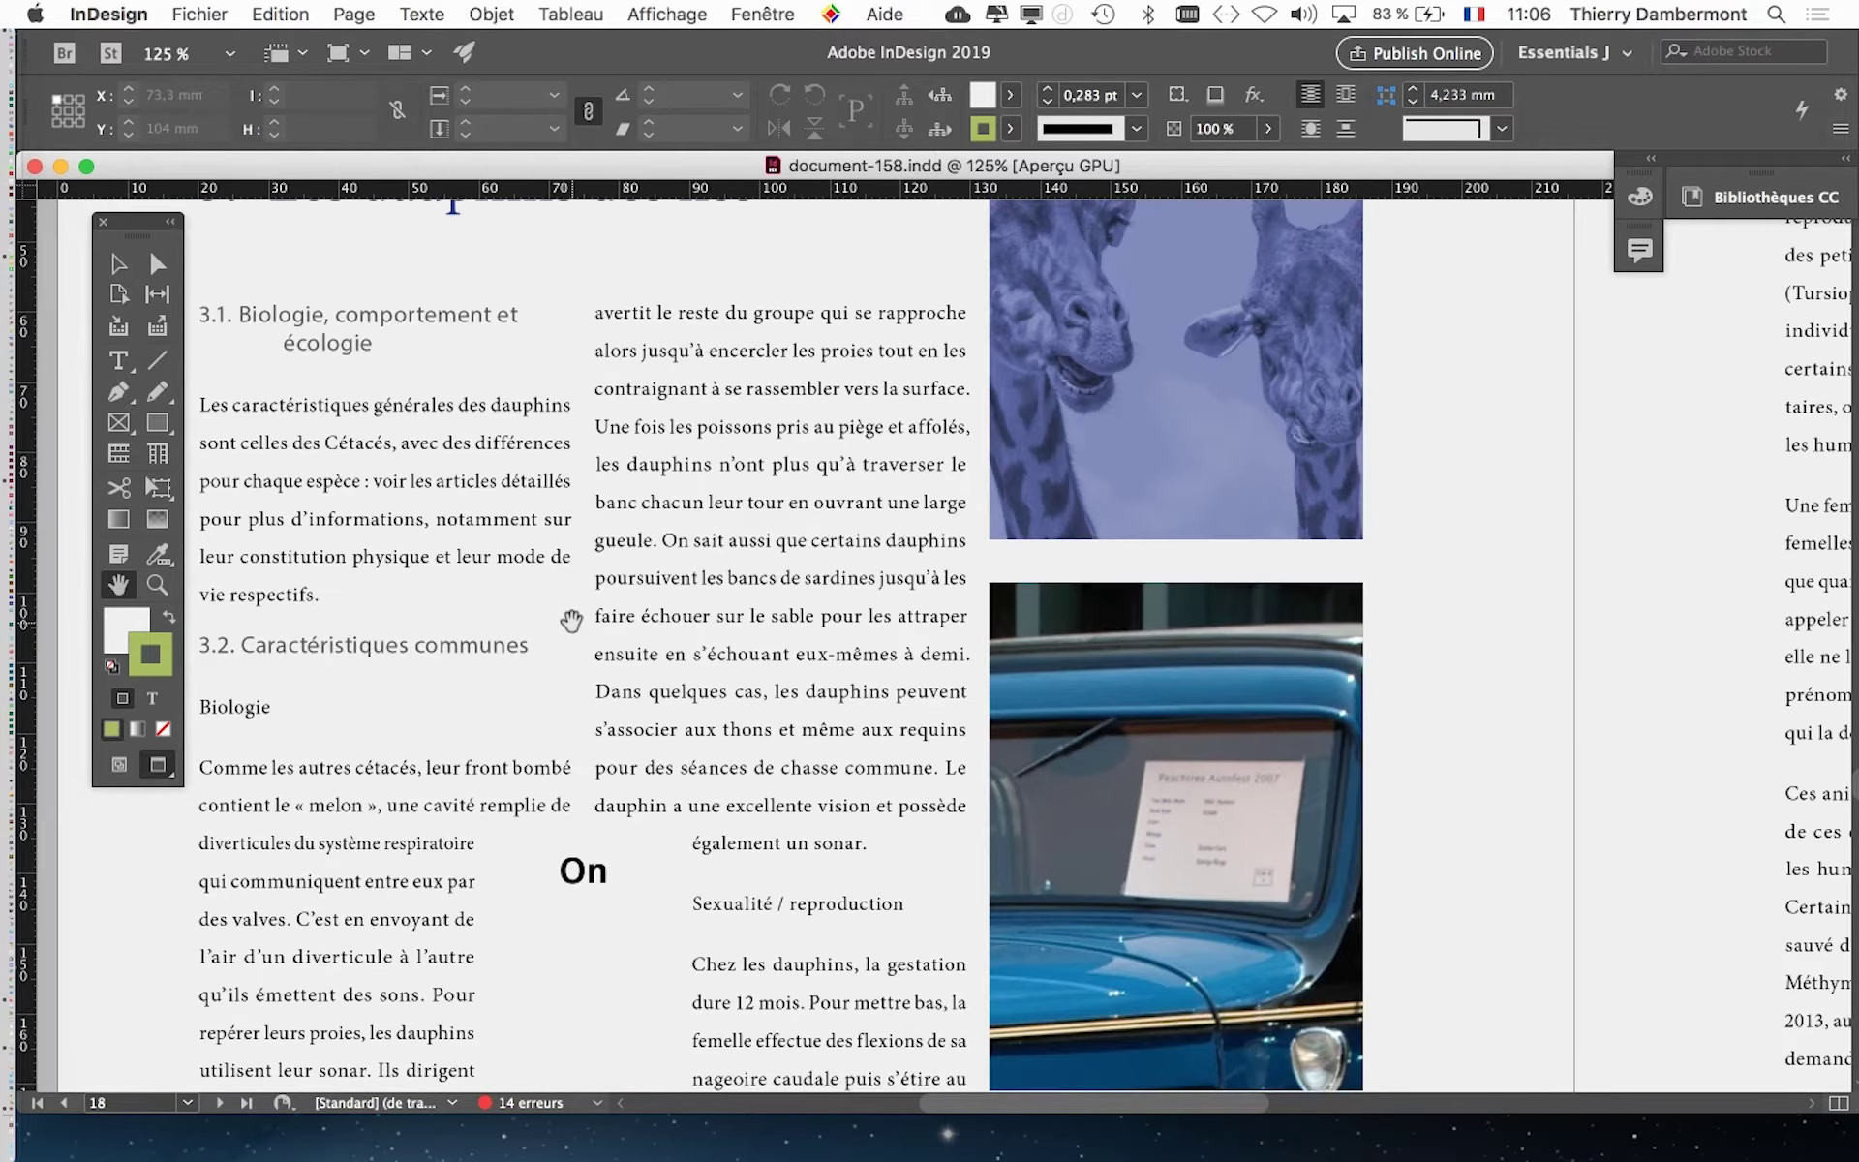
scroll(571, 620, "down", 1, "alt")
scroll(571, 622, "up", 2, "alt")
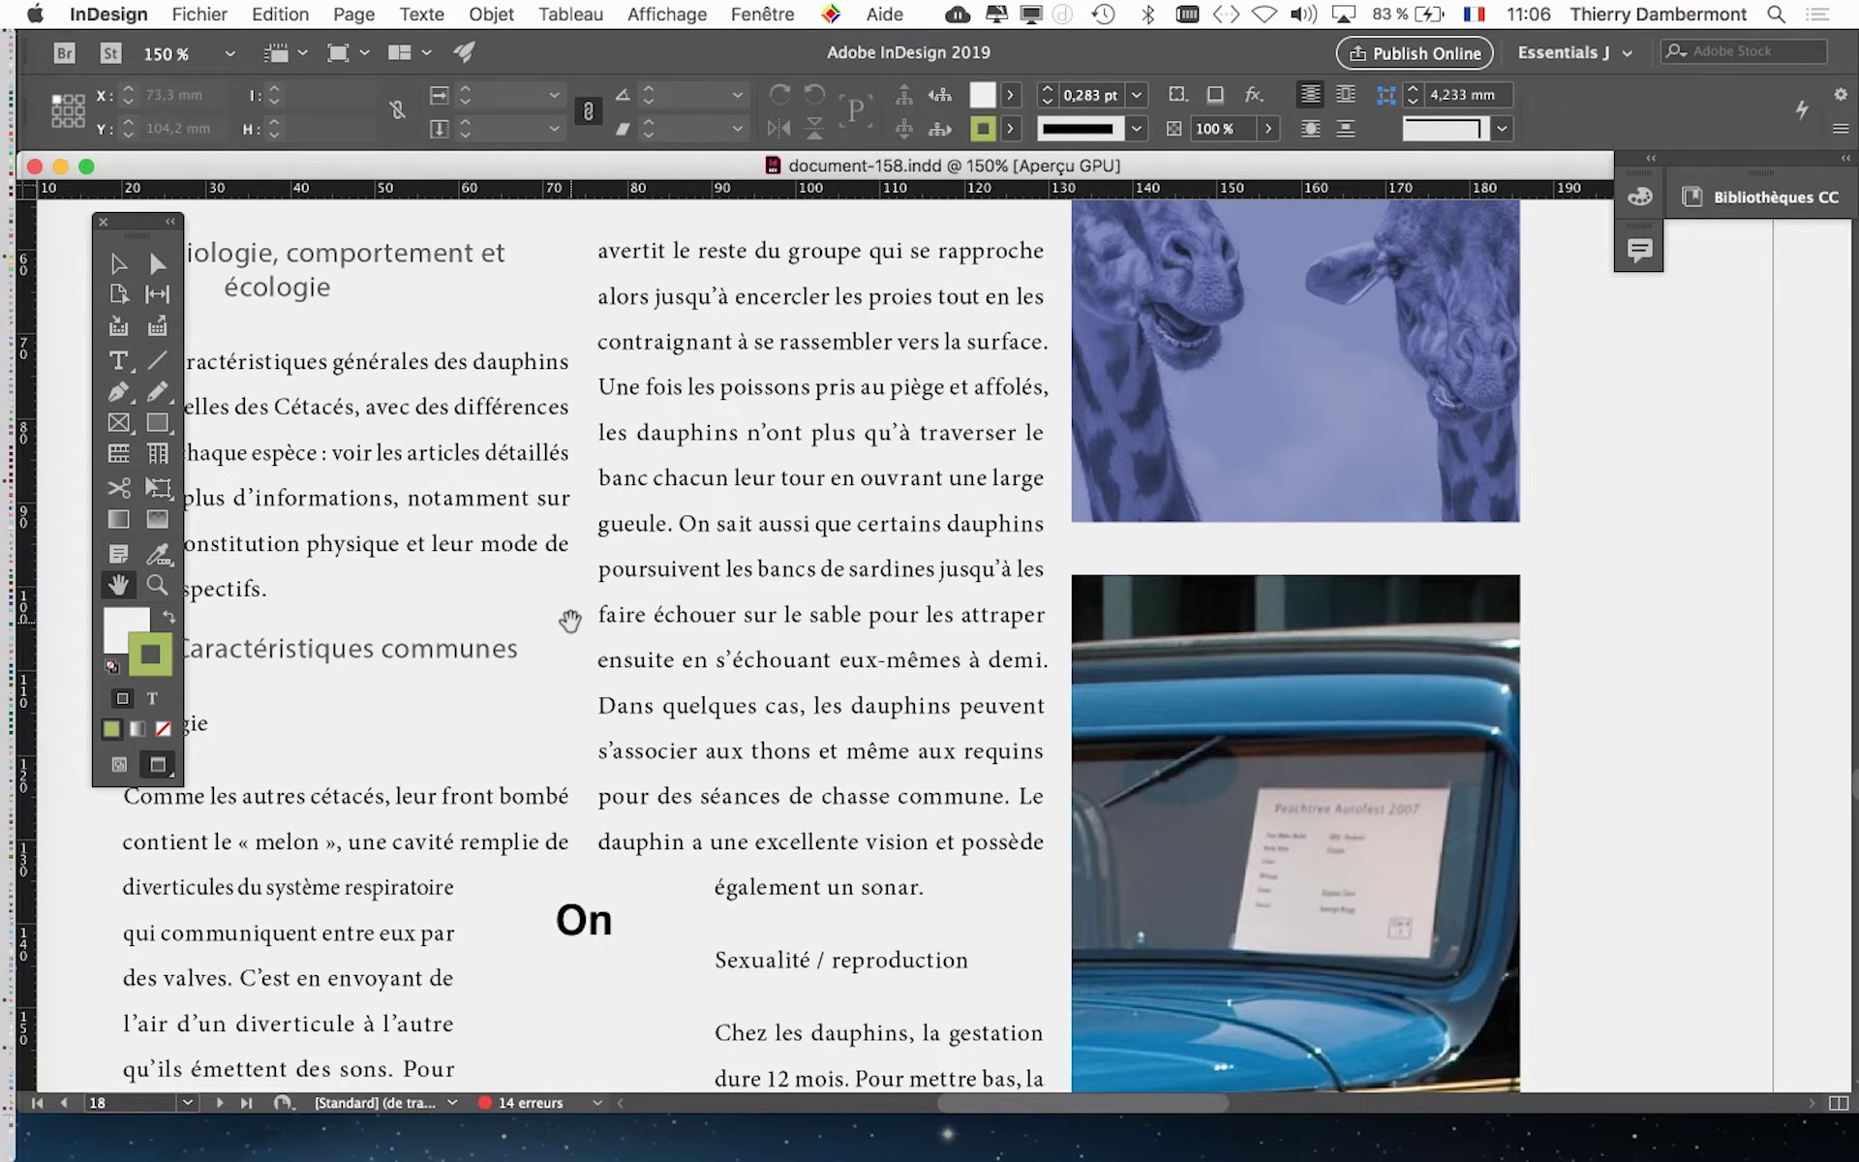
mouse_move(569, 620)
left_mouse_down()
mouse_move(950, 468)
mouse_move(958, 448)
left_mouse_up()
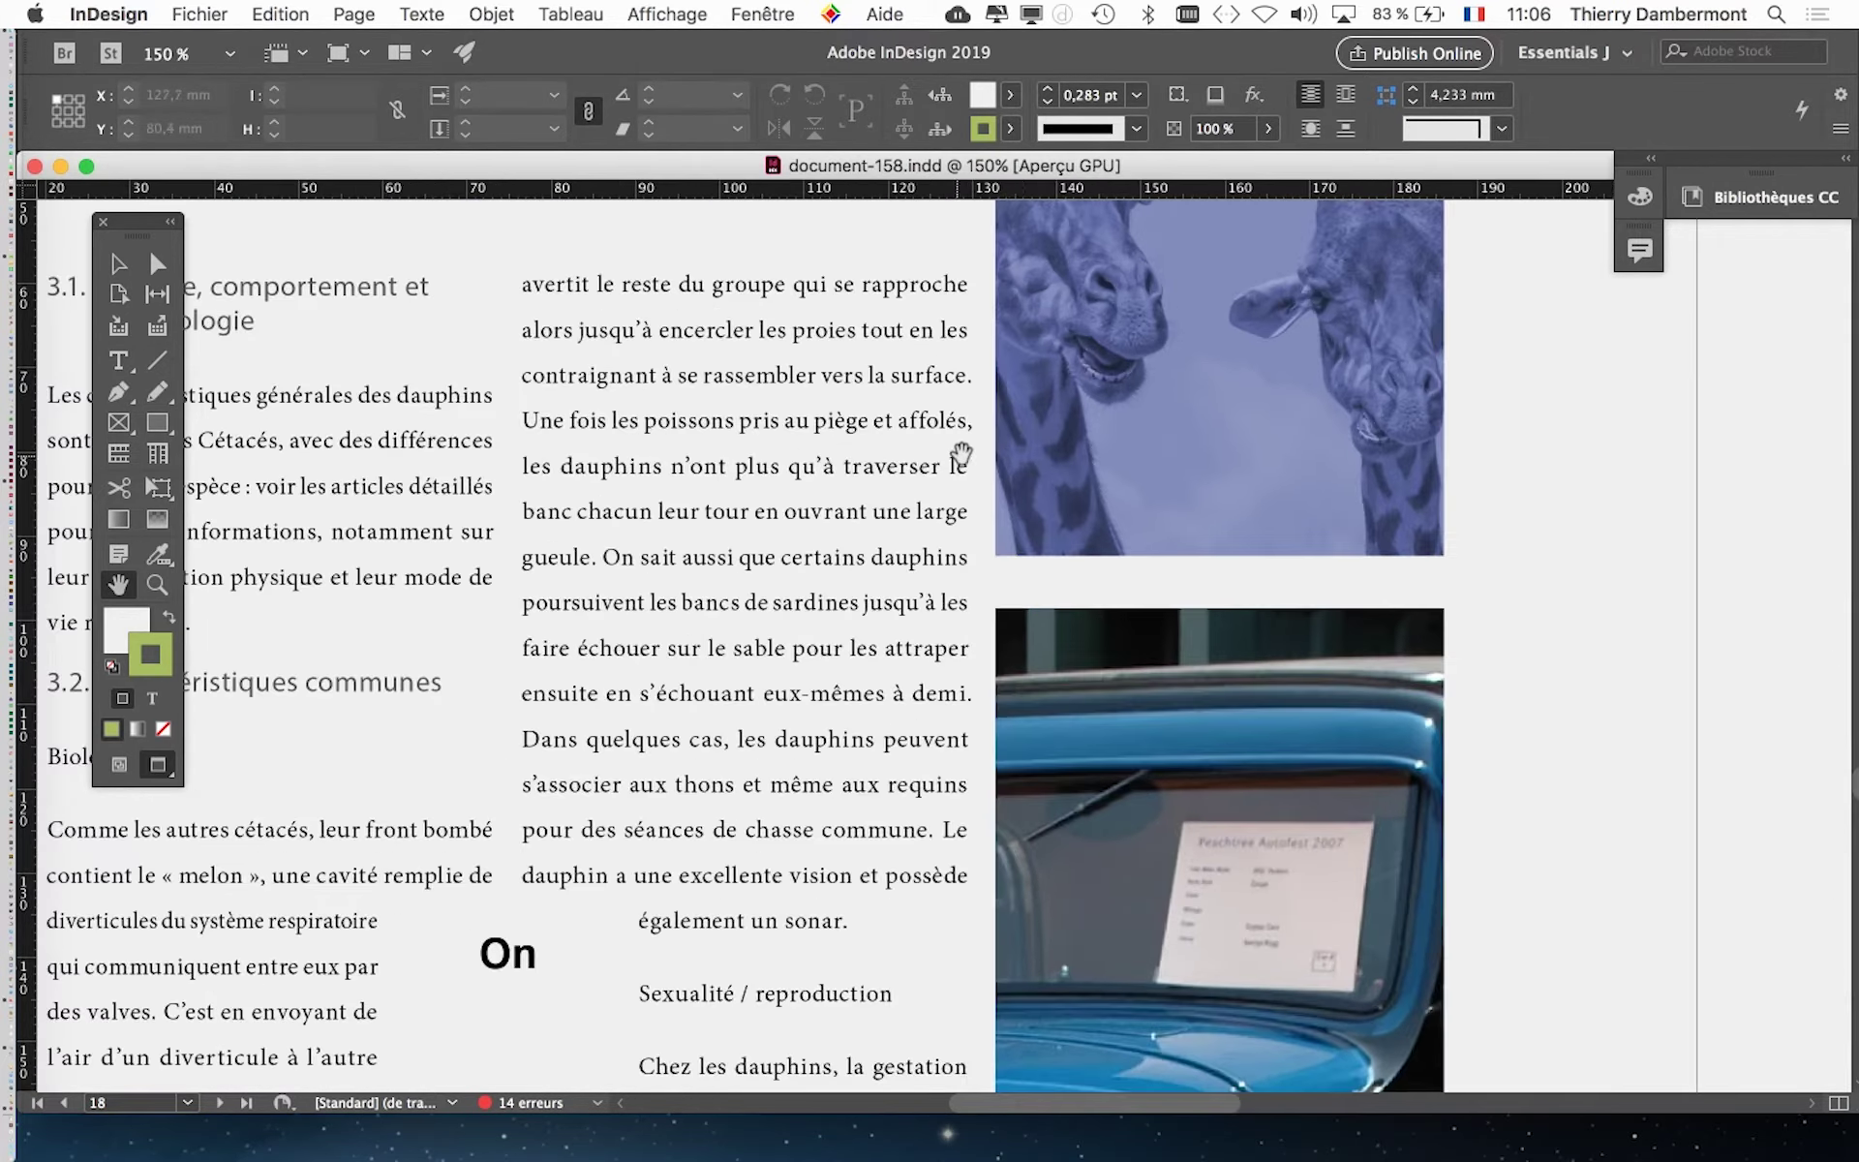
scroll(997, 444, "up", 1)
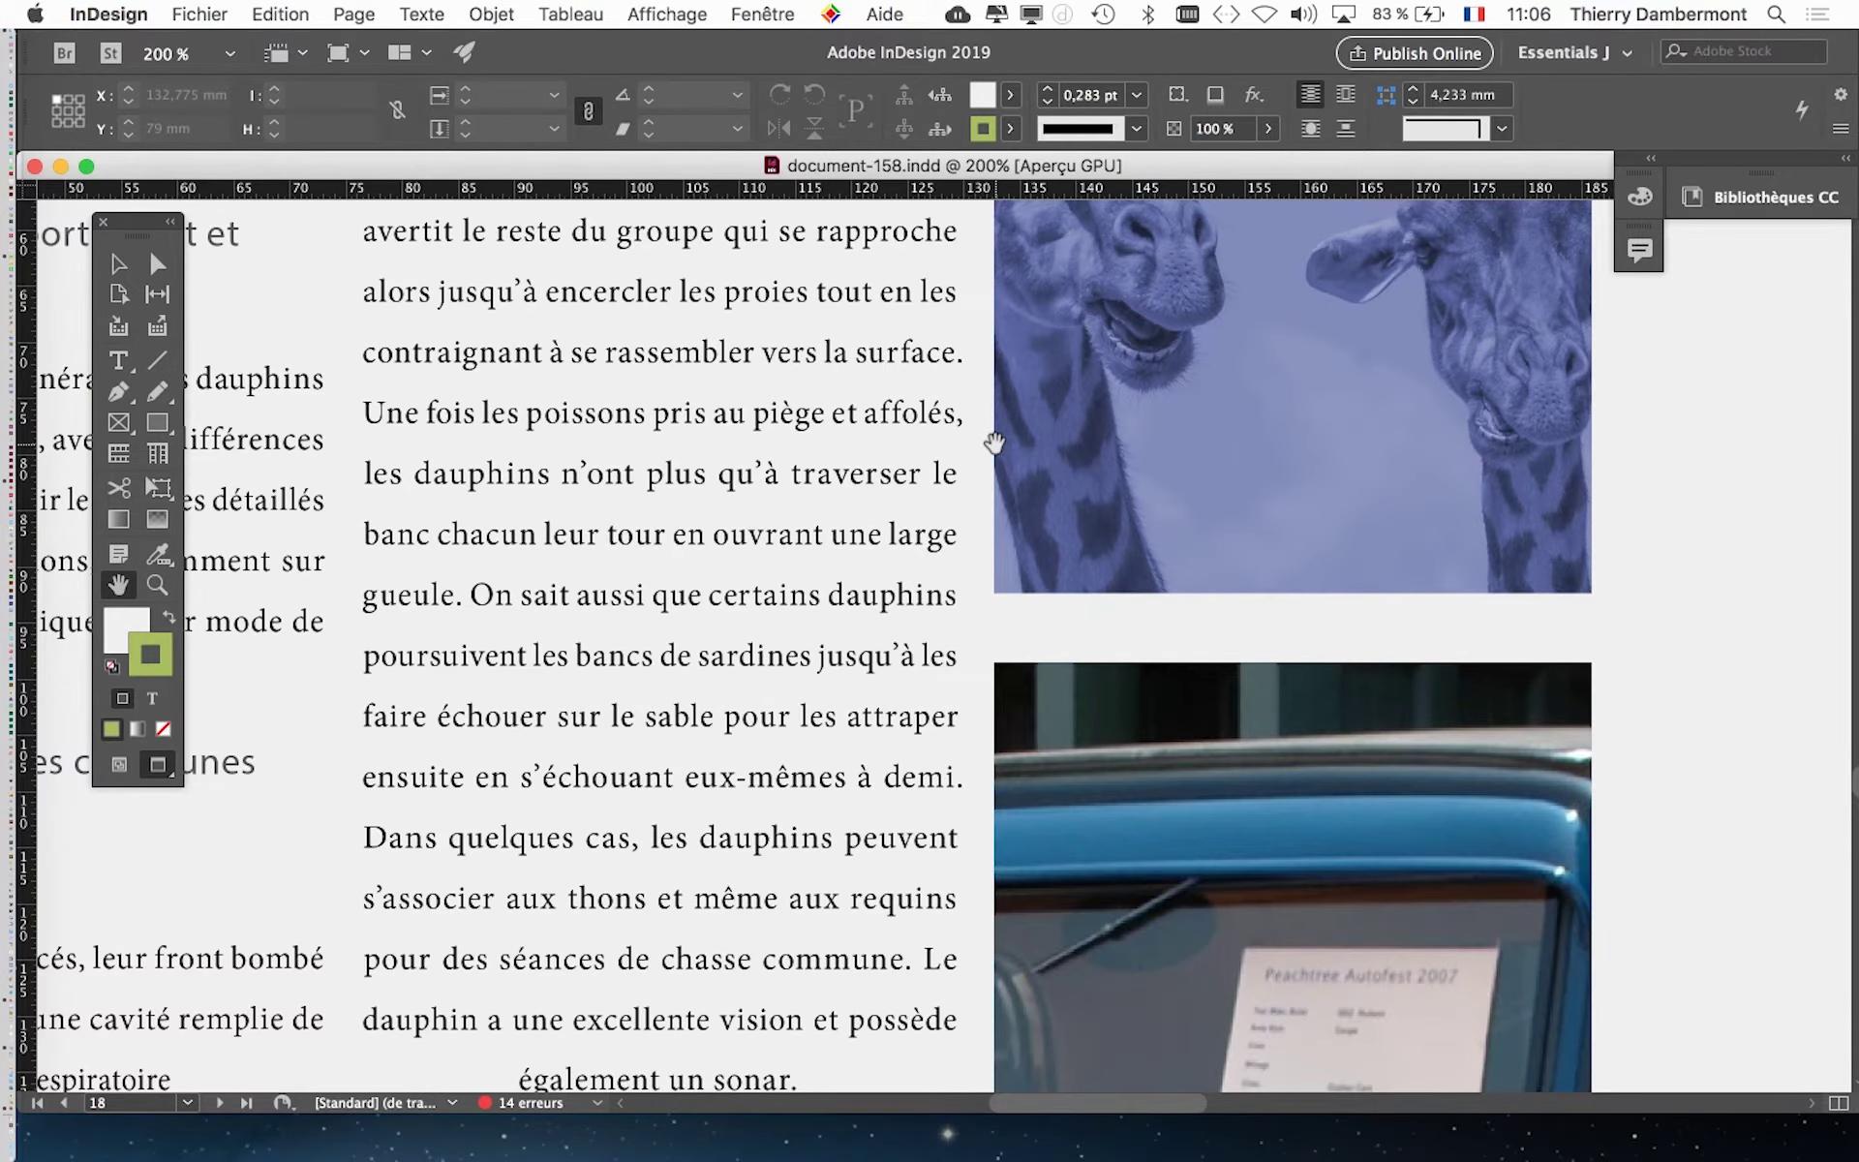
scroll(995, 444, "down", 2)
mouse_move(995, 443)
left_mouse_down()
mouse_move(939, 595)
mouse_move(666, 1038)
mouse_move(688, 984)
left_mouse_up()
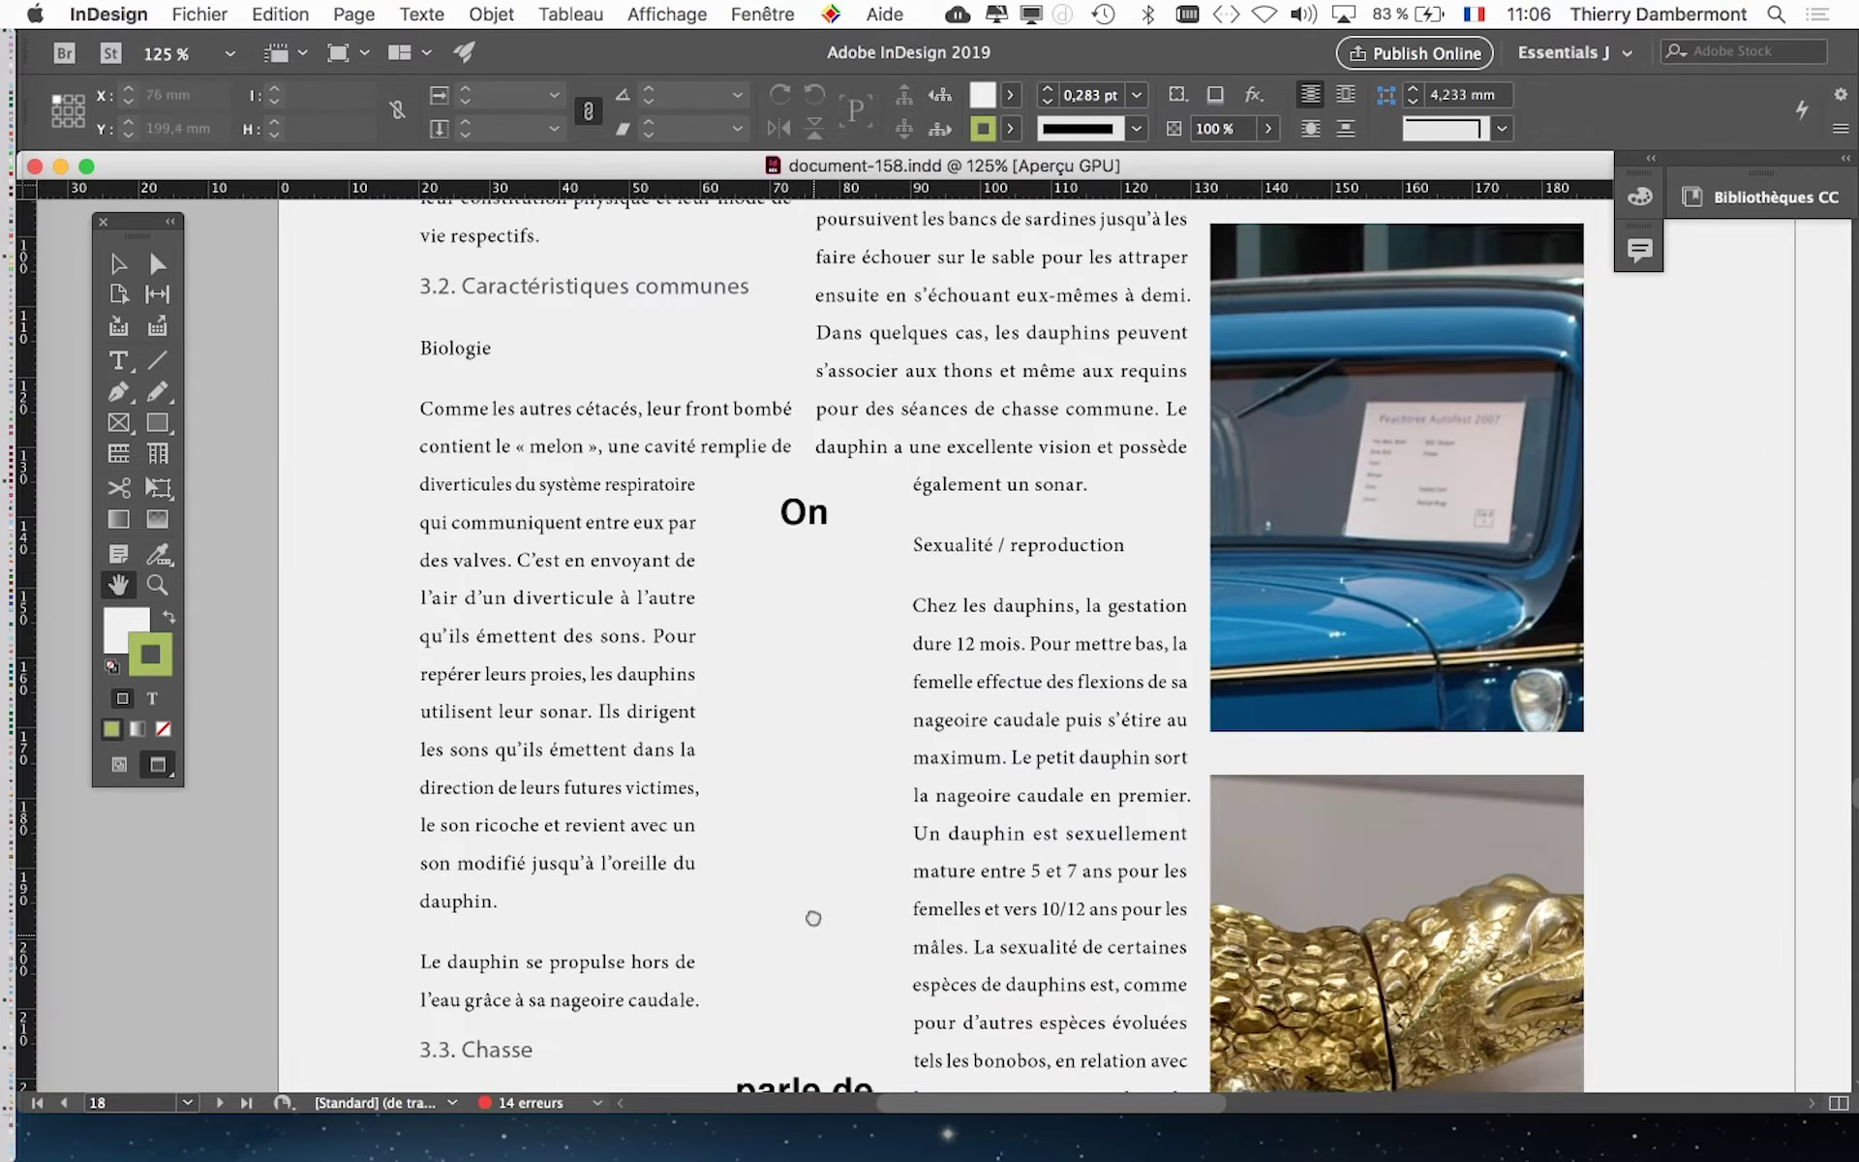
left_click_drag(814, 920, 817, 635)
scroll(798, 799, "down", 1)
scroll(800, 803, "down", 1)
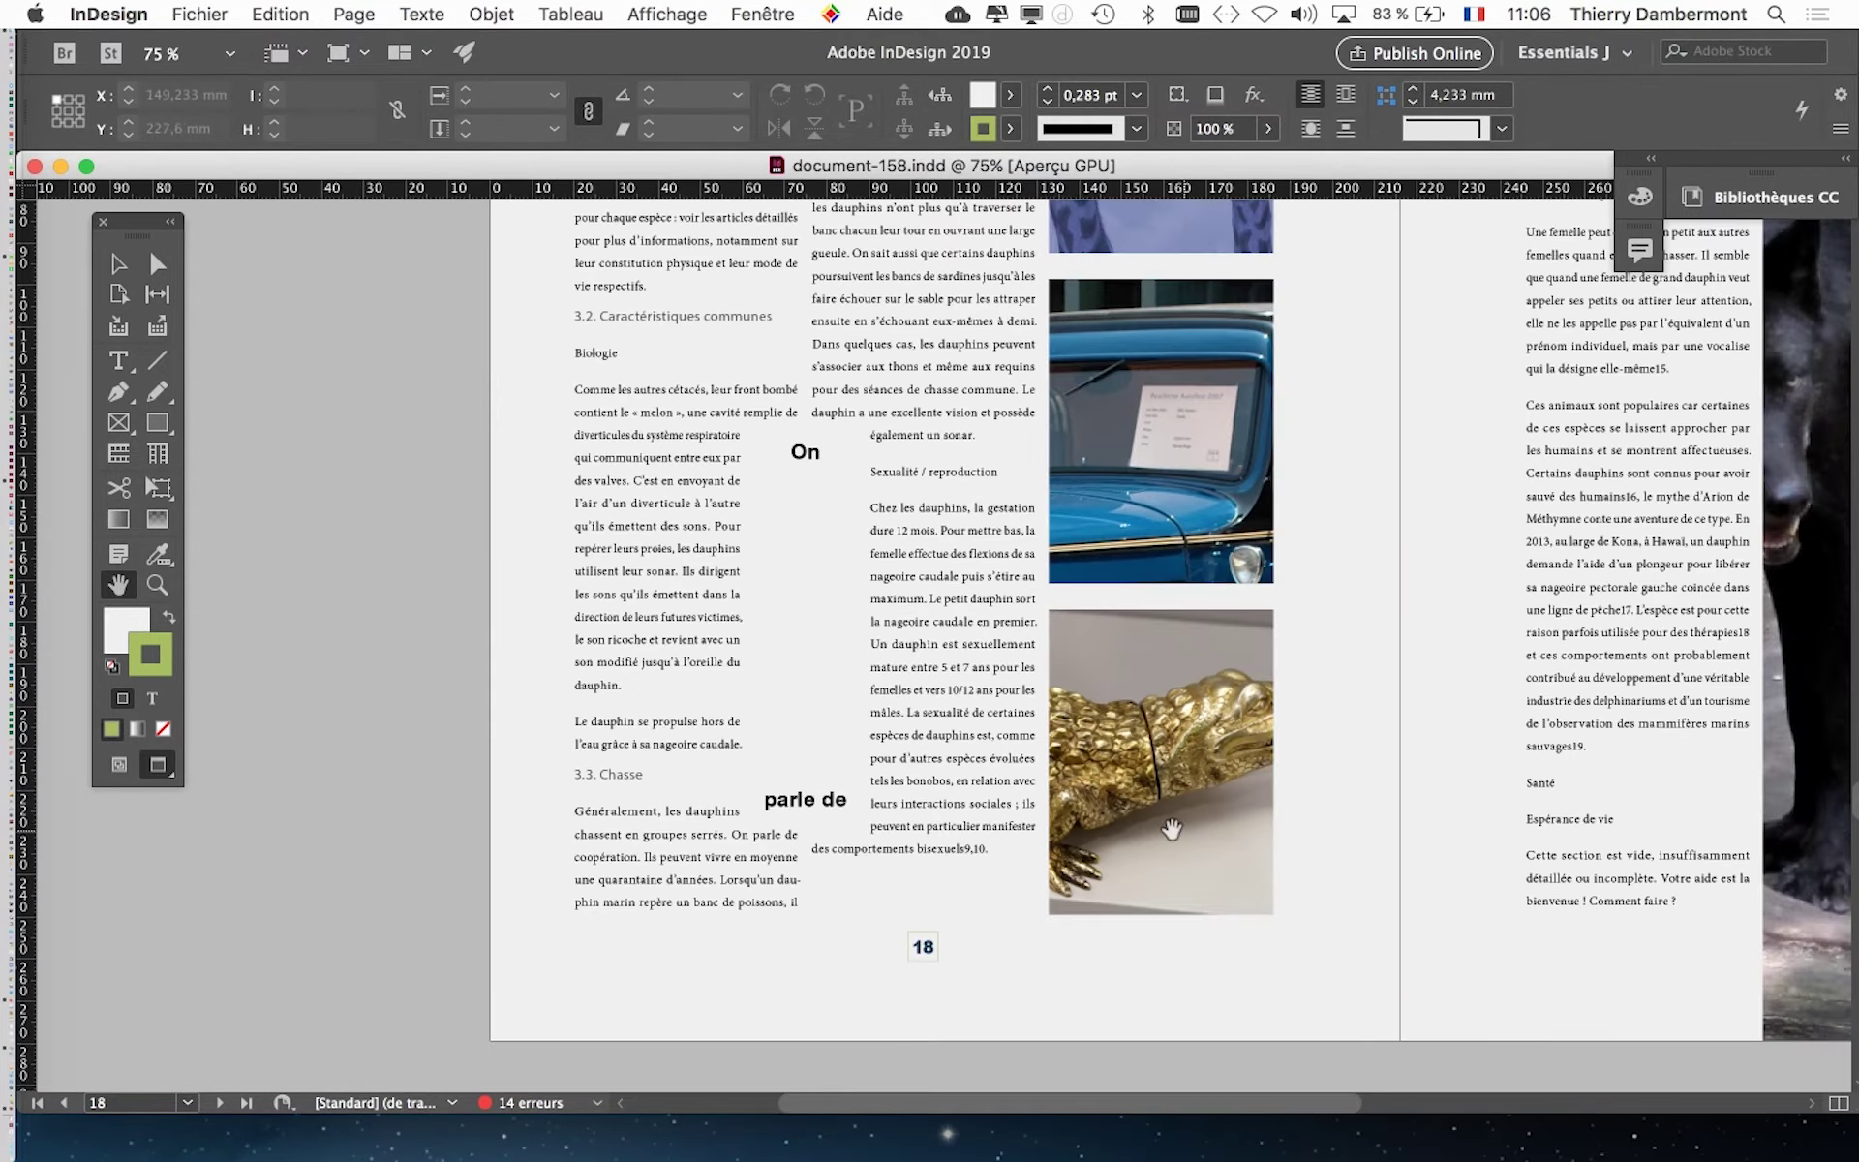
scroll(1263, 818, "up", 2)
scroll(1238, 811, "up", 1)
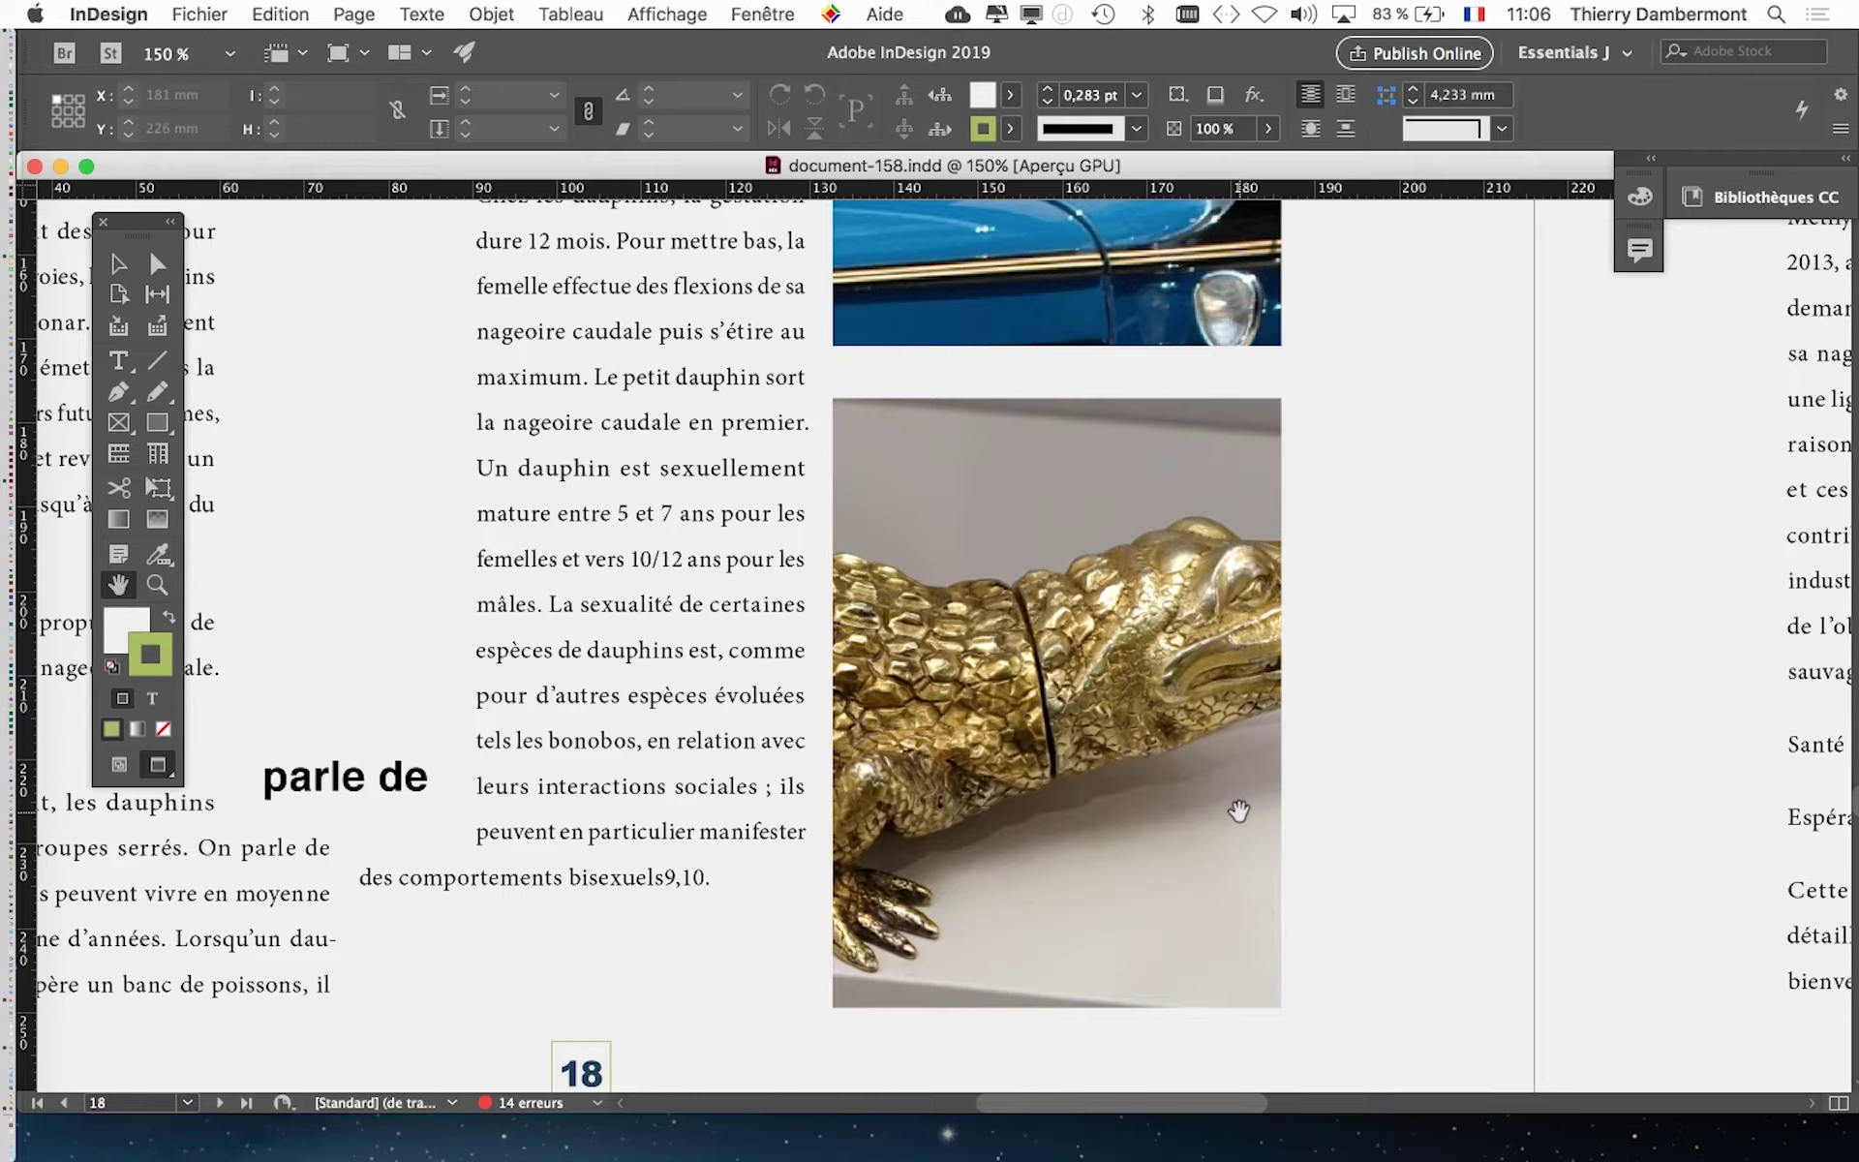
left_click(118, 262)
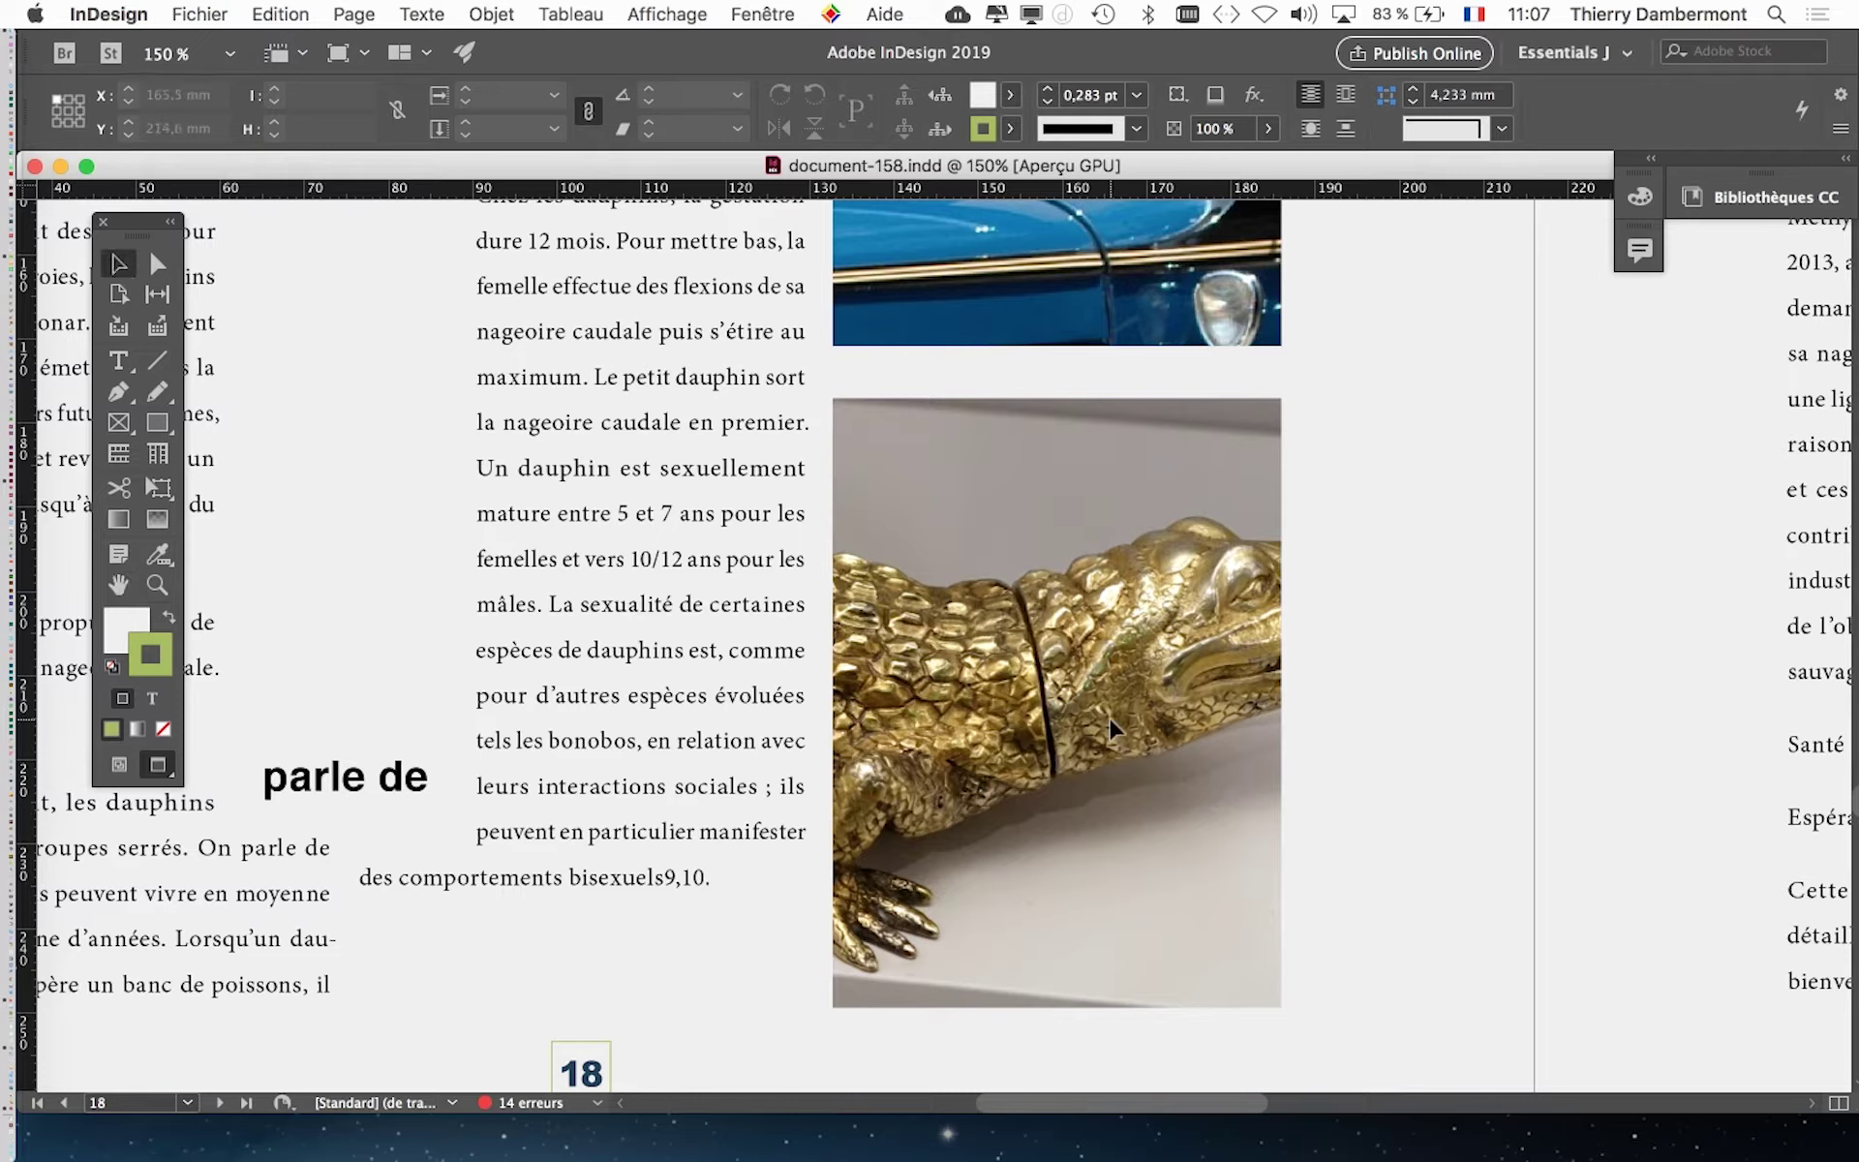
scroll(1198, 745, "down", 1)
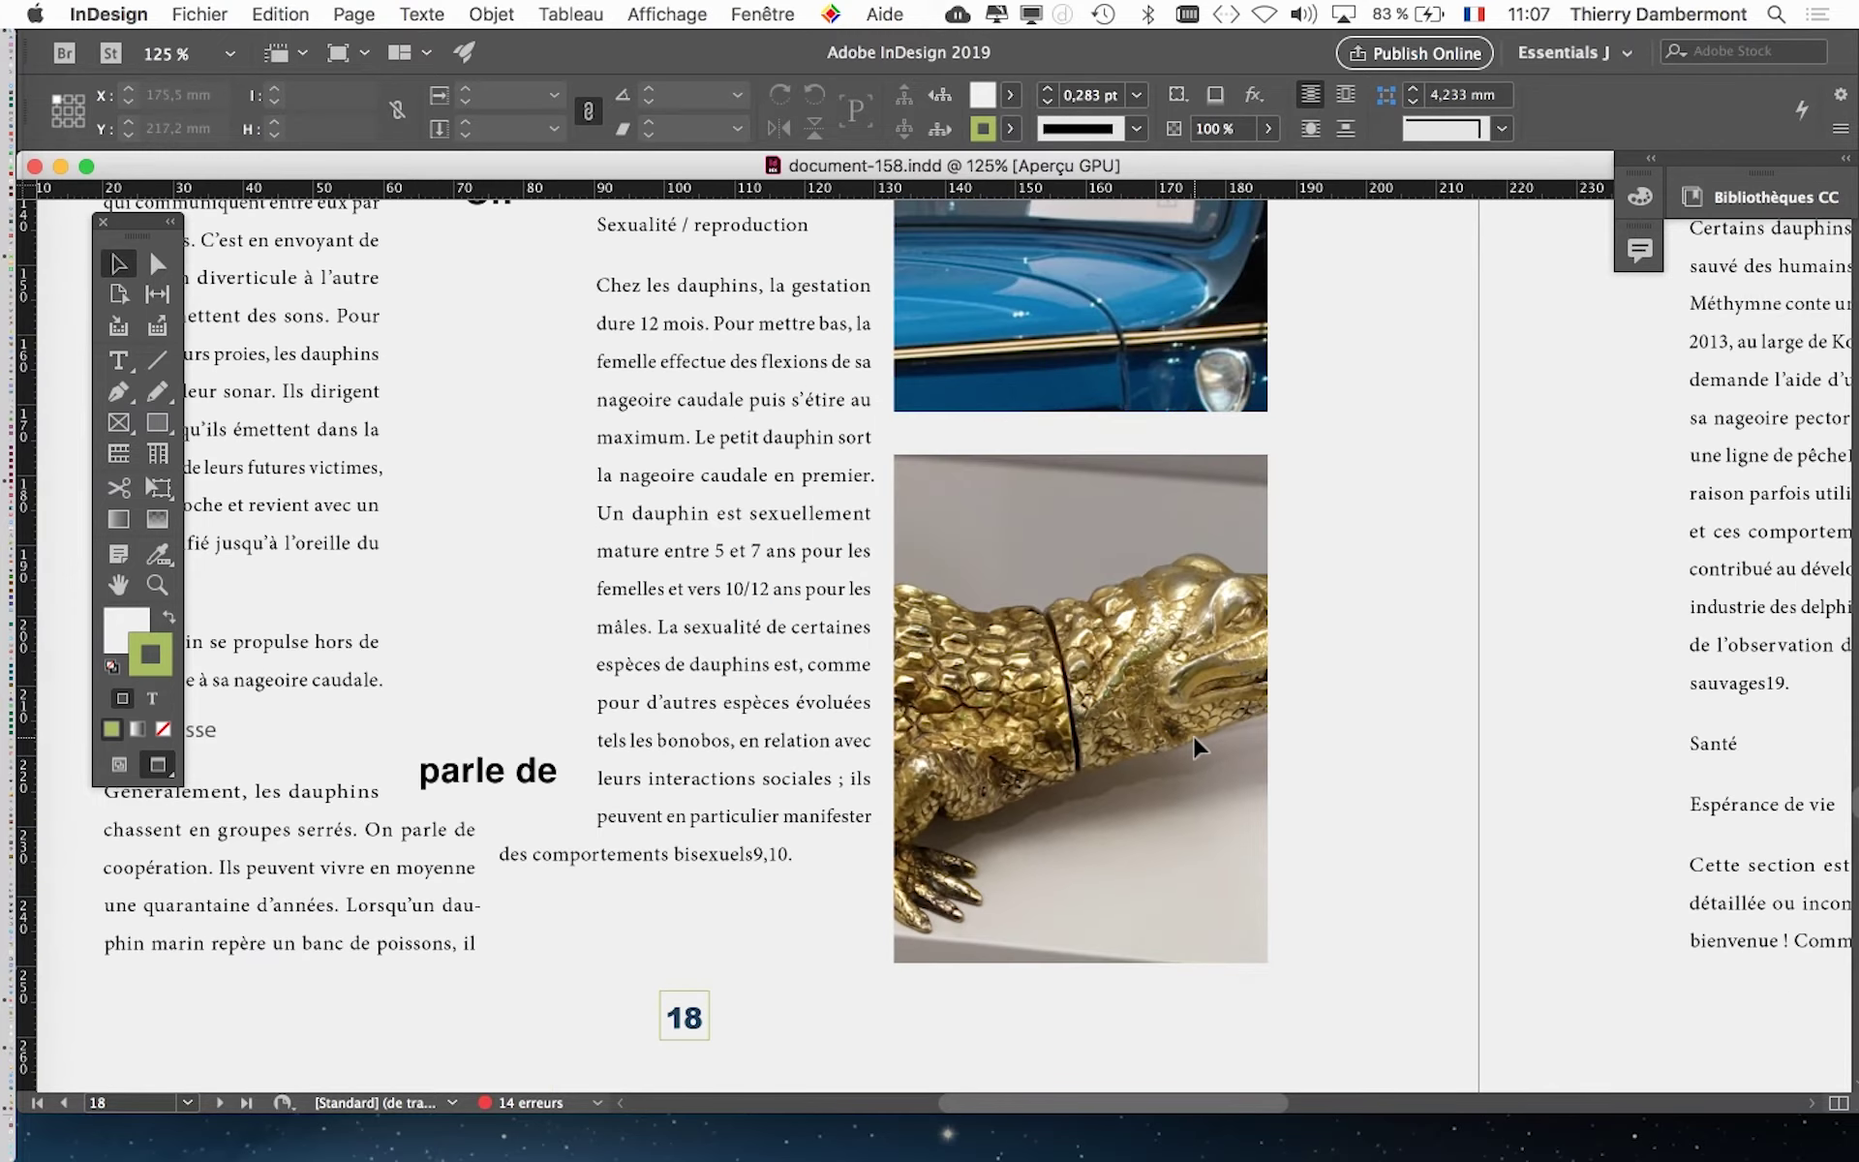
scroll(1198, 745, "down", 2)
scroll(1197, 748, "down", 1)
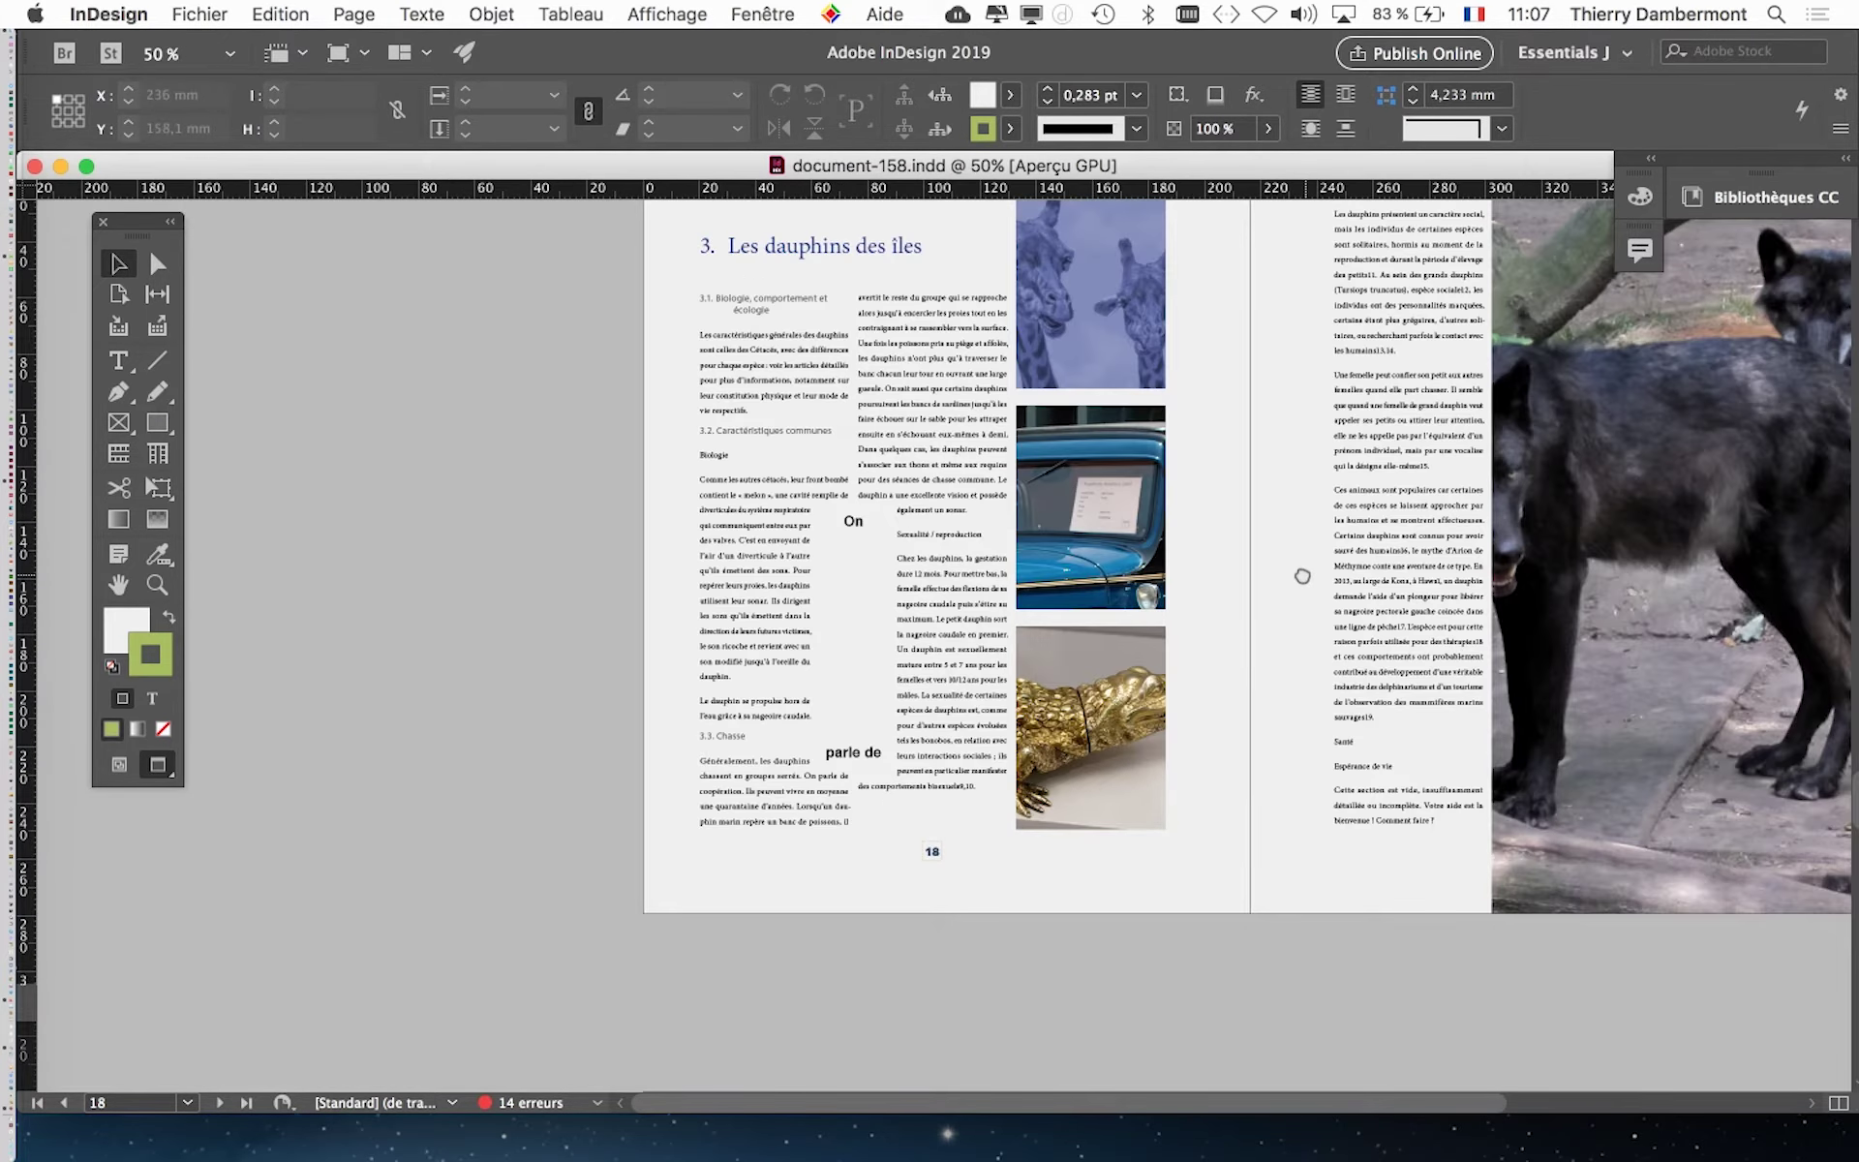
mouse_move(1298, 577)
left_mouse_down()
mouse_move(747, 697)
mouse_move(972, 668)
left_mouse_up()
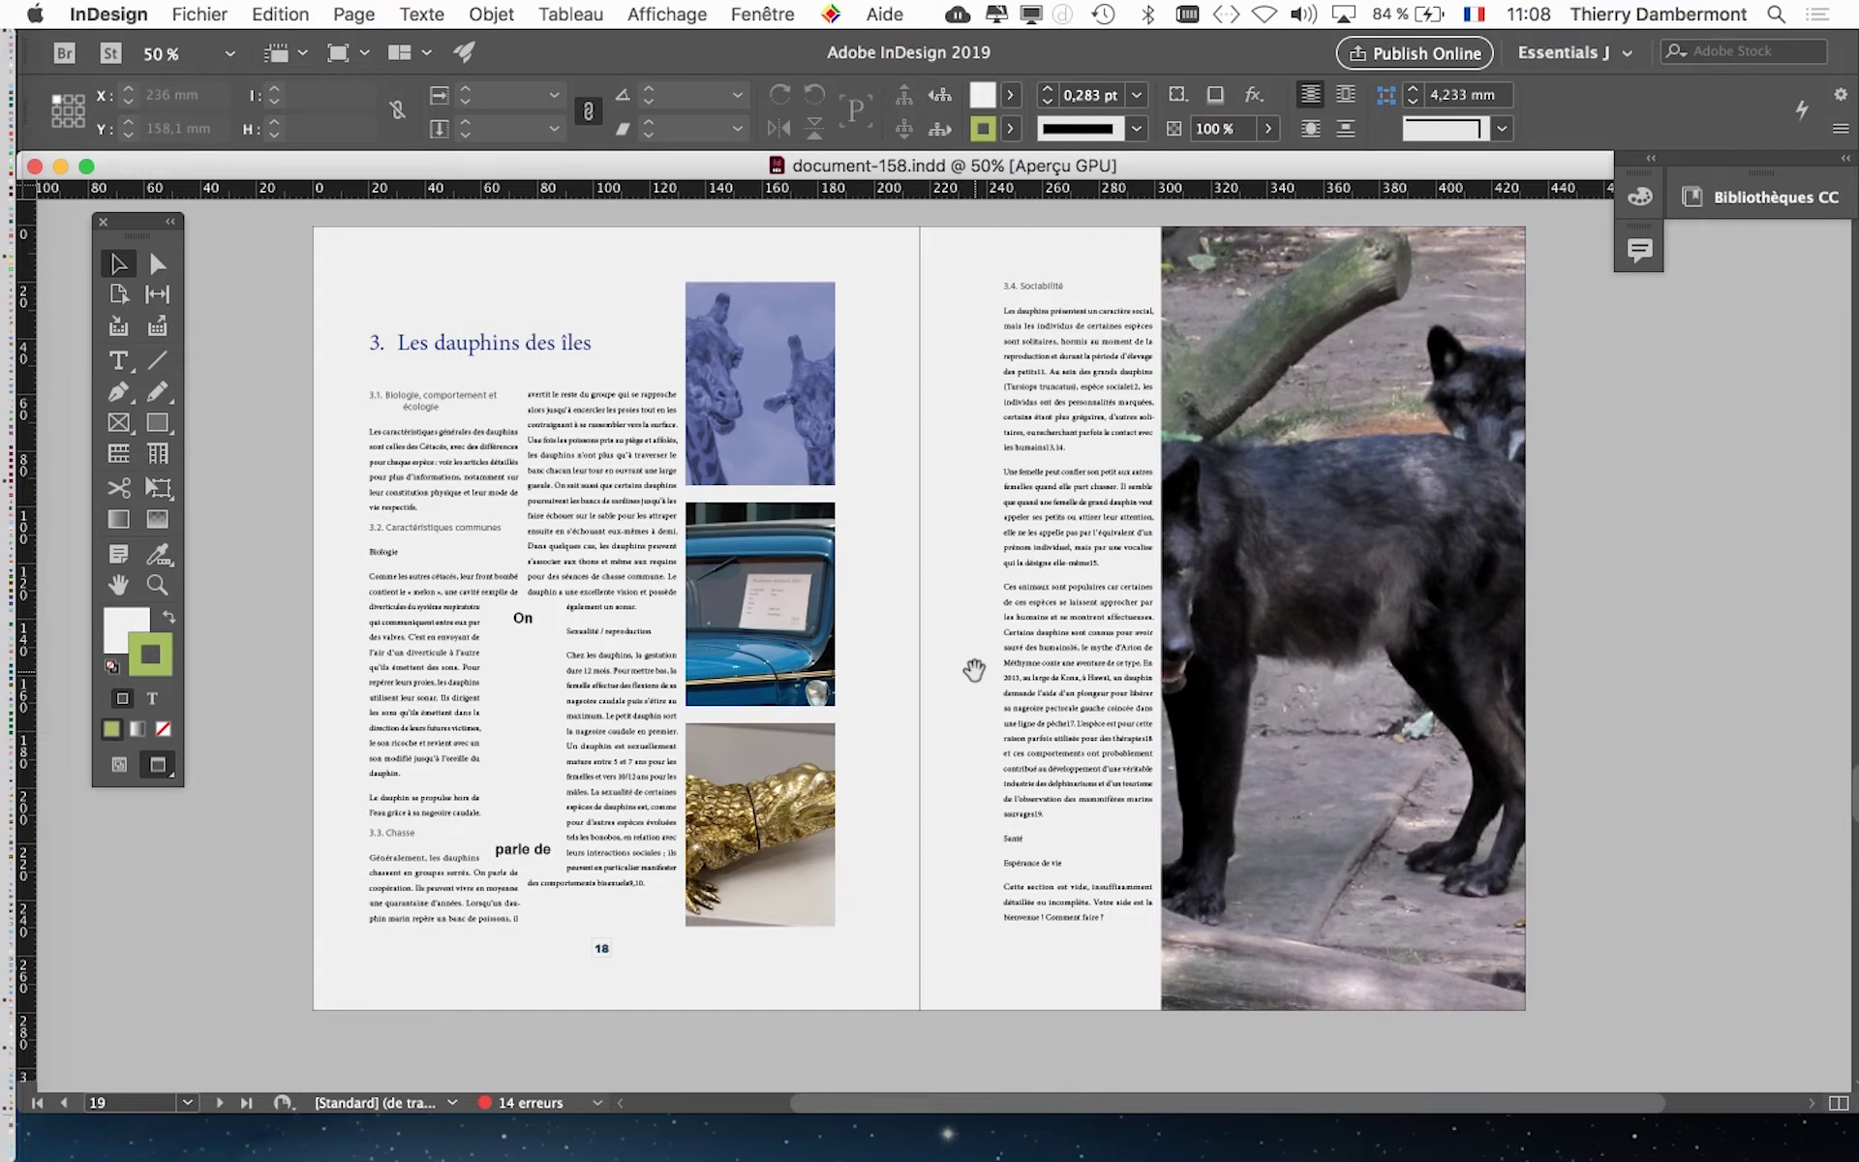
left_click(203, 14)
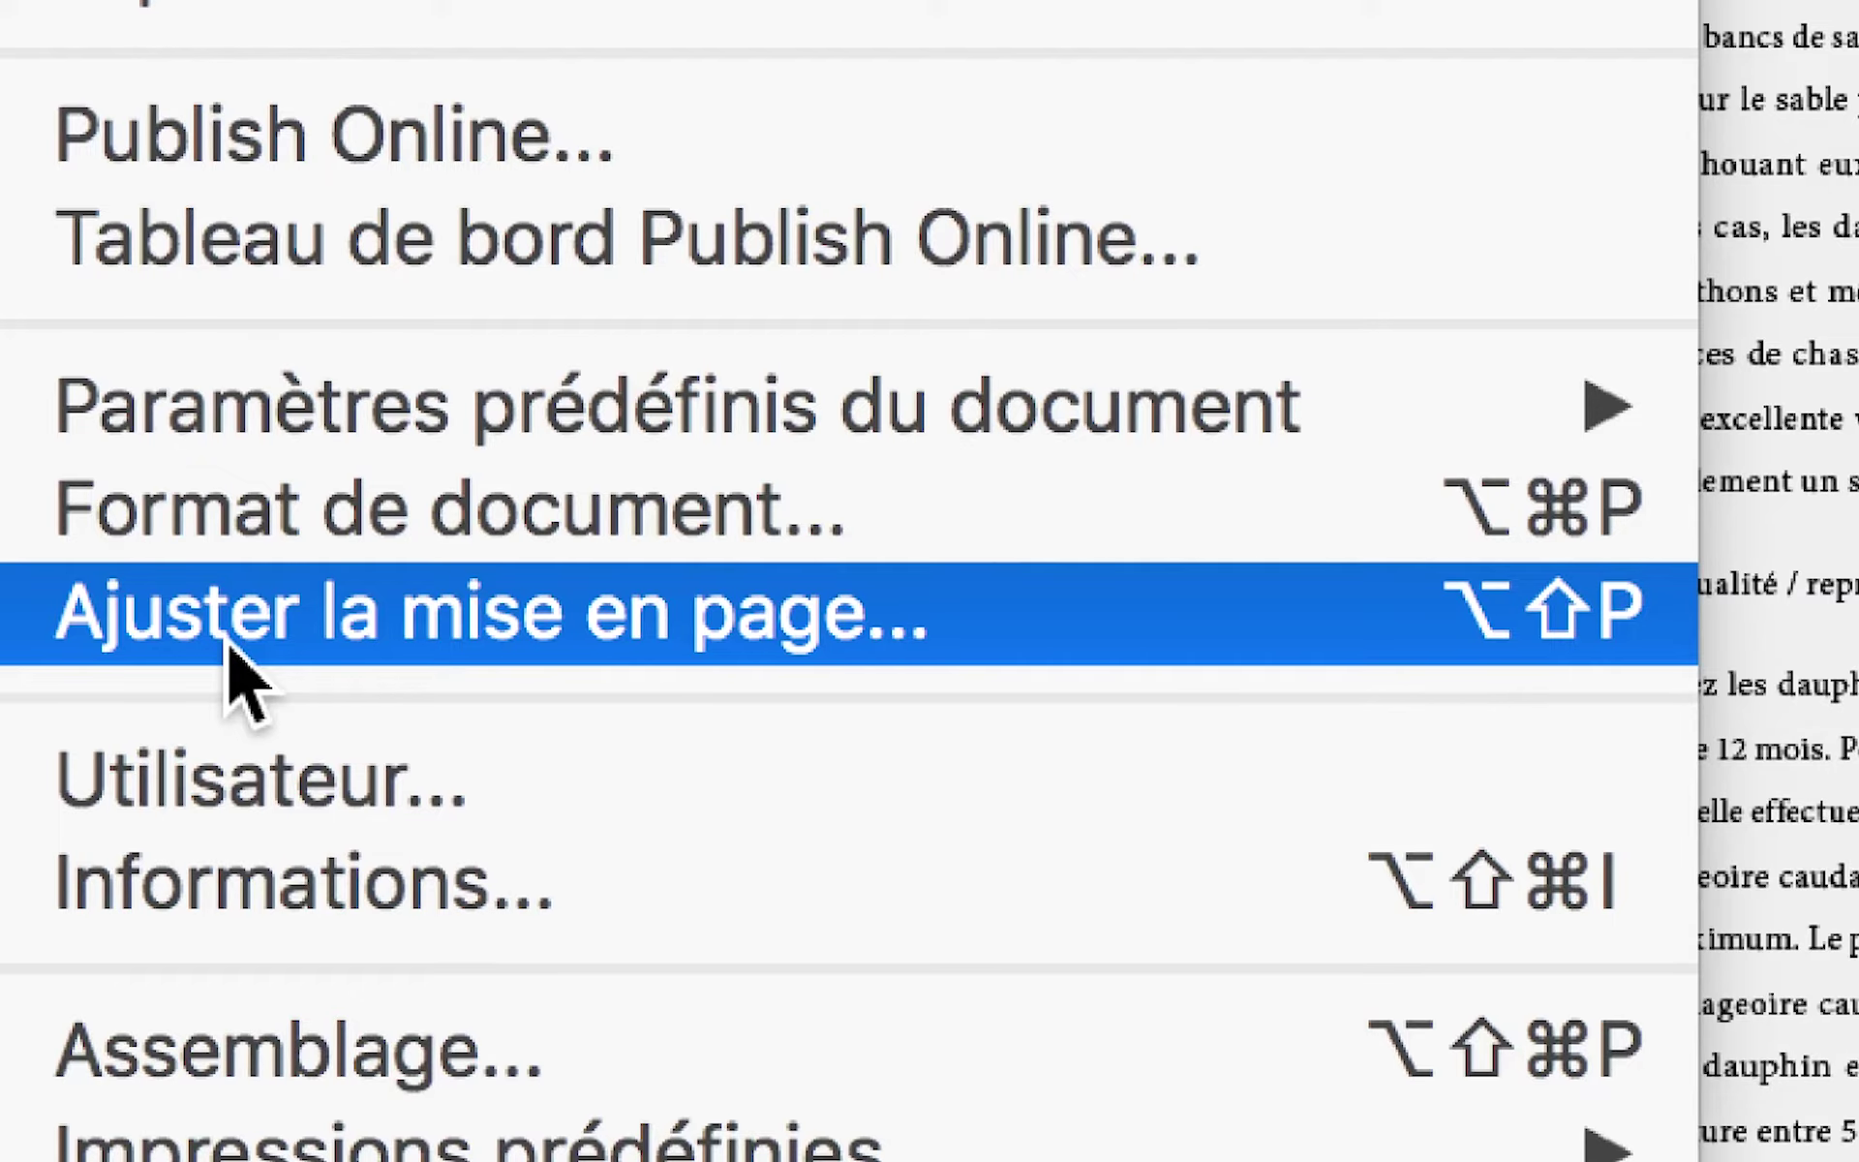
left_click(228, 640)
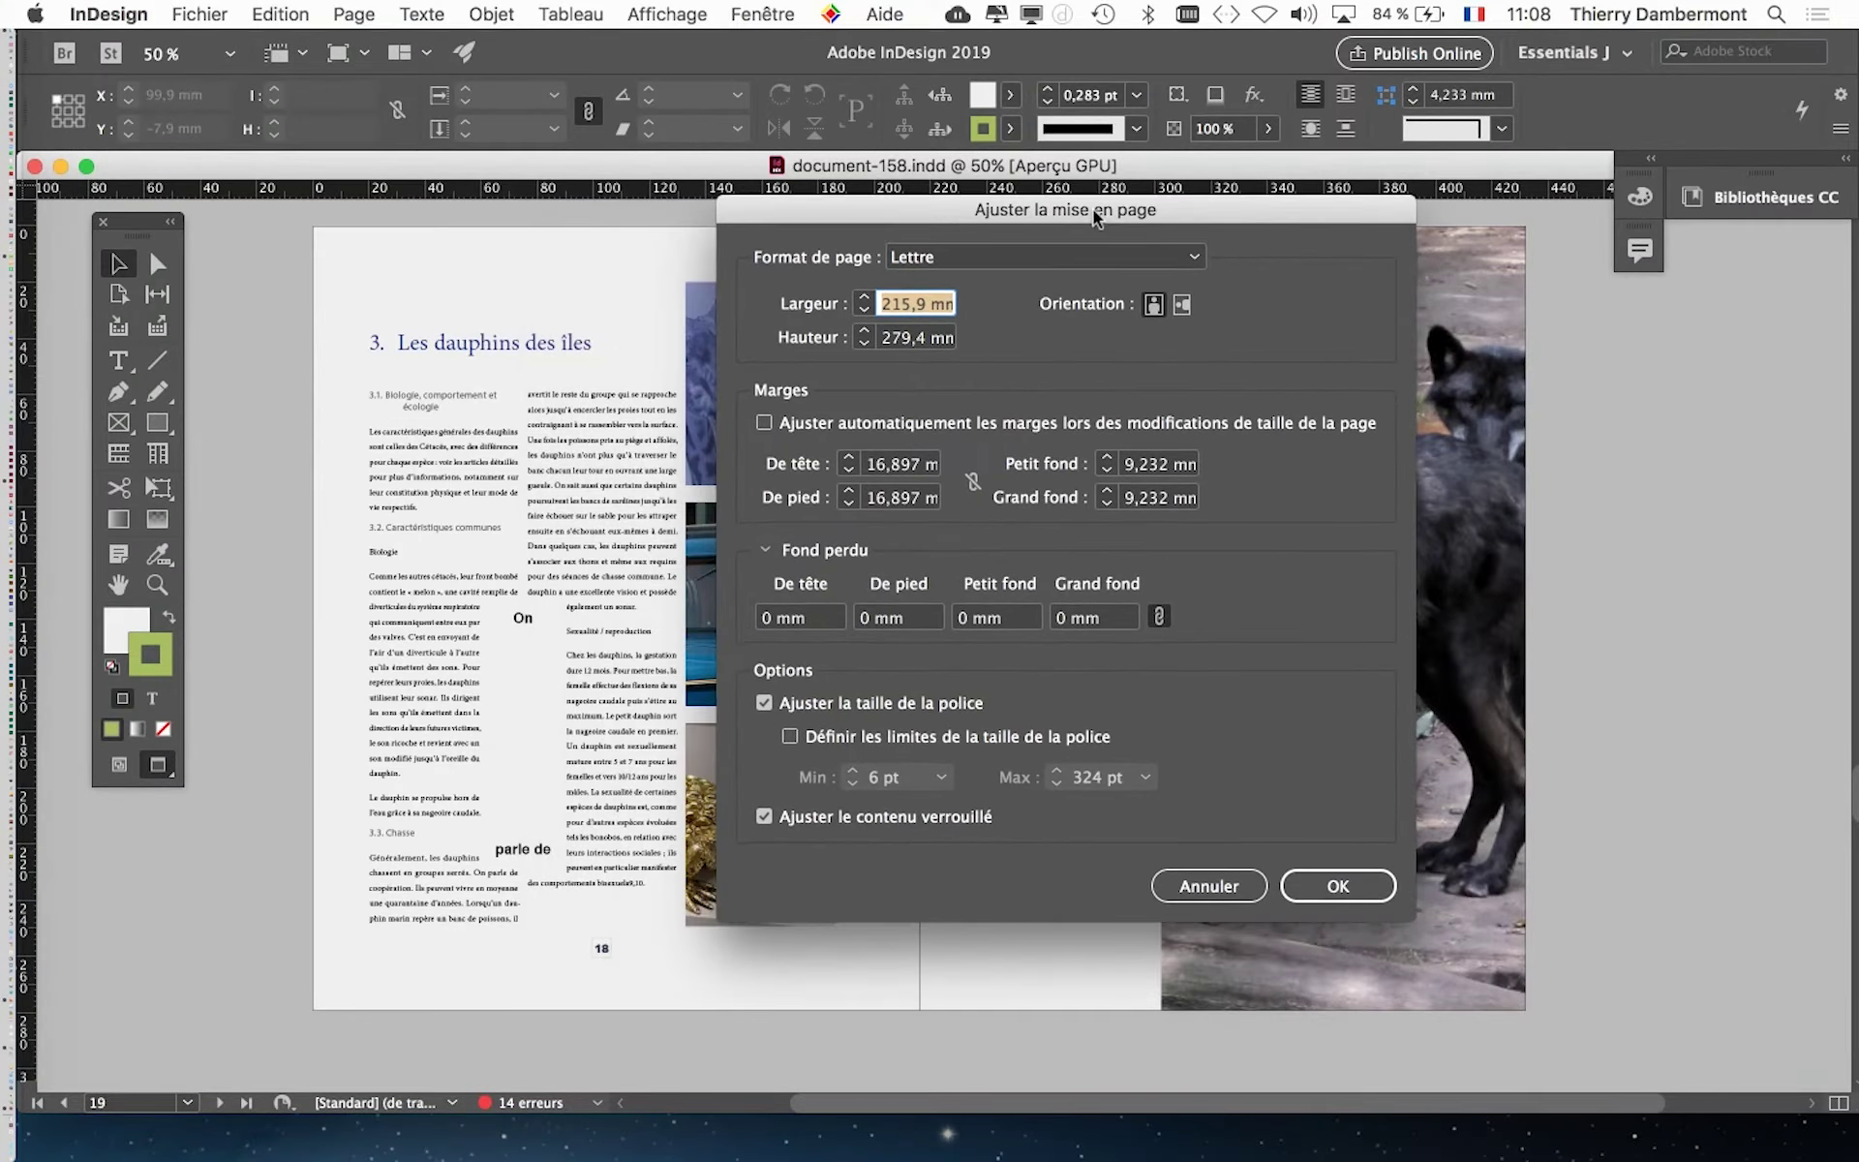
left_click_drag(1094, 215, 1194, 249)
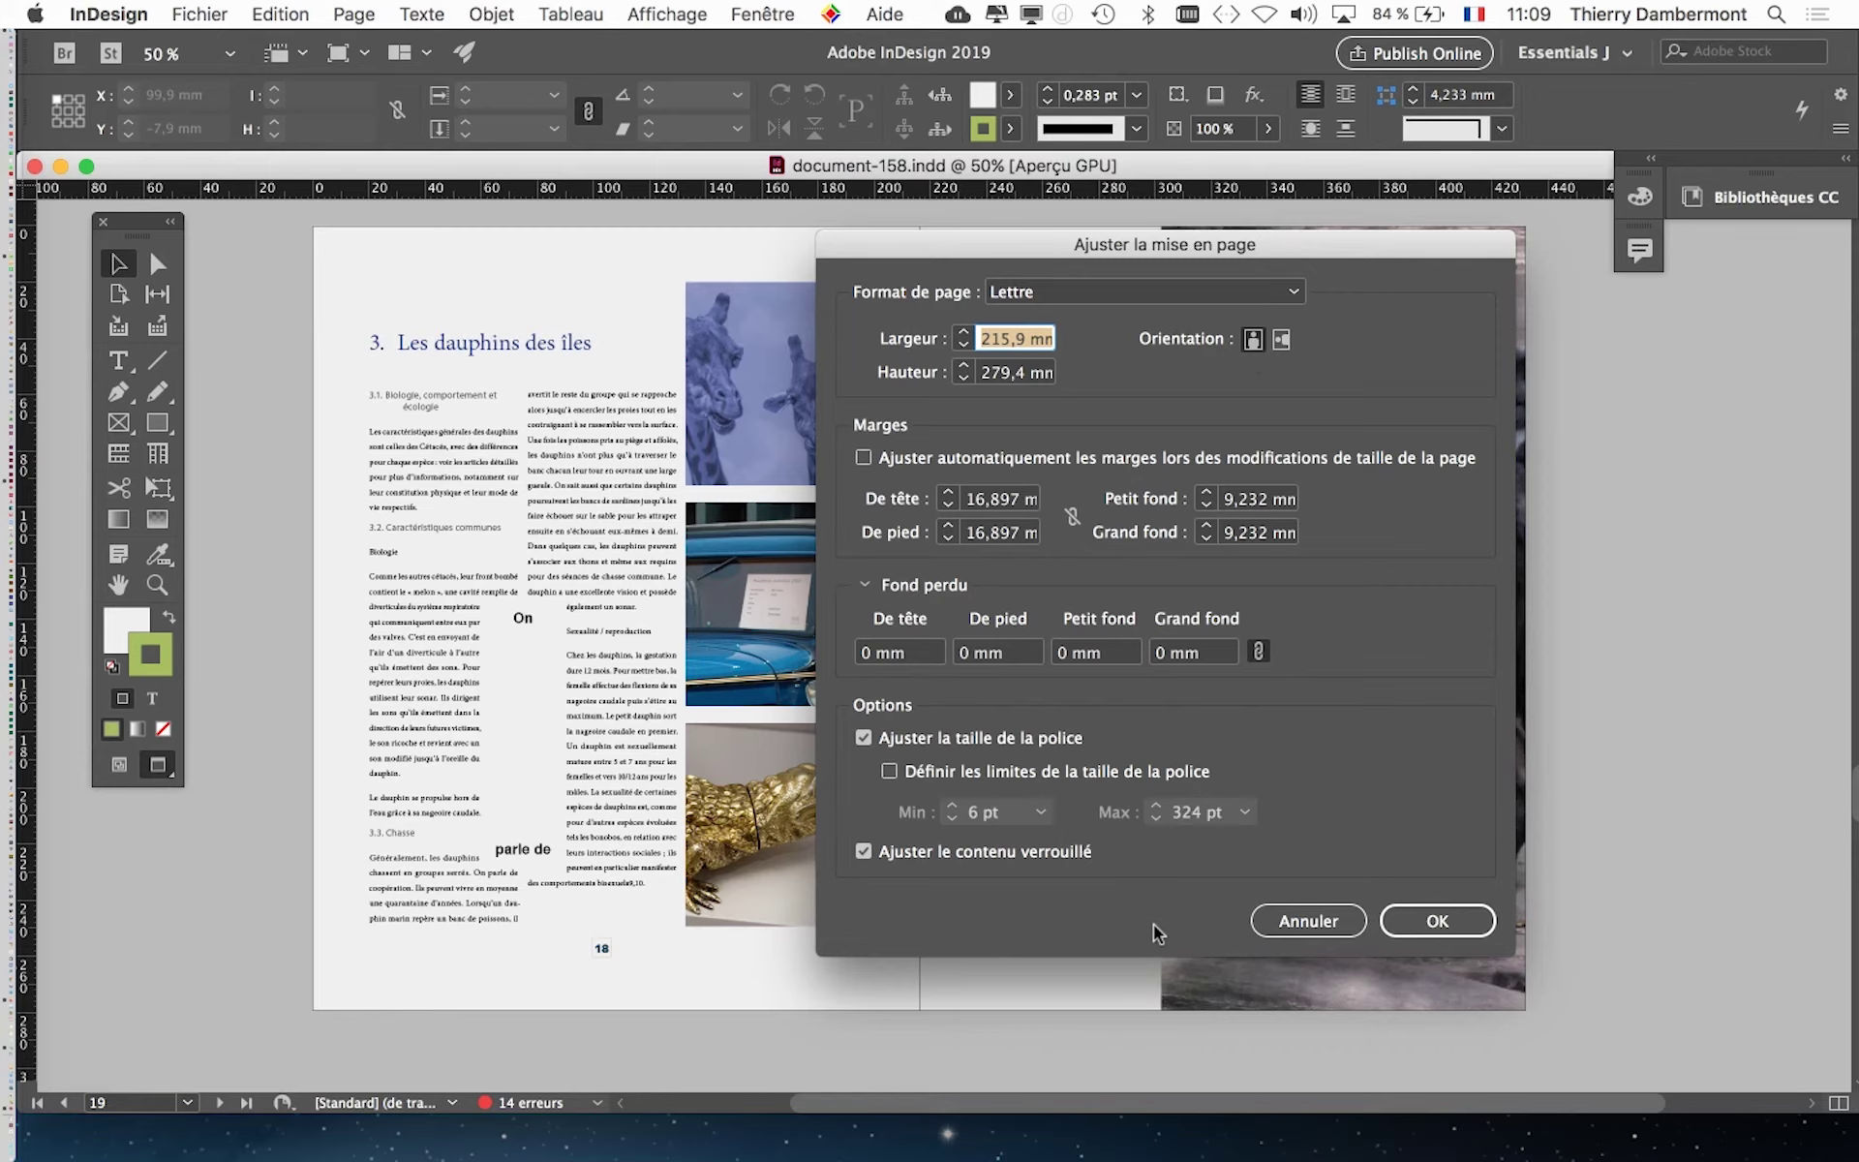
left_click(1307, 921)
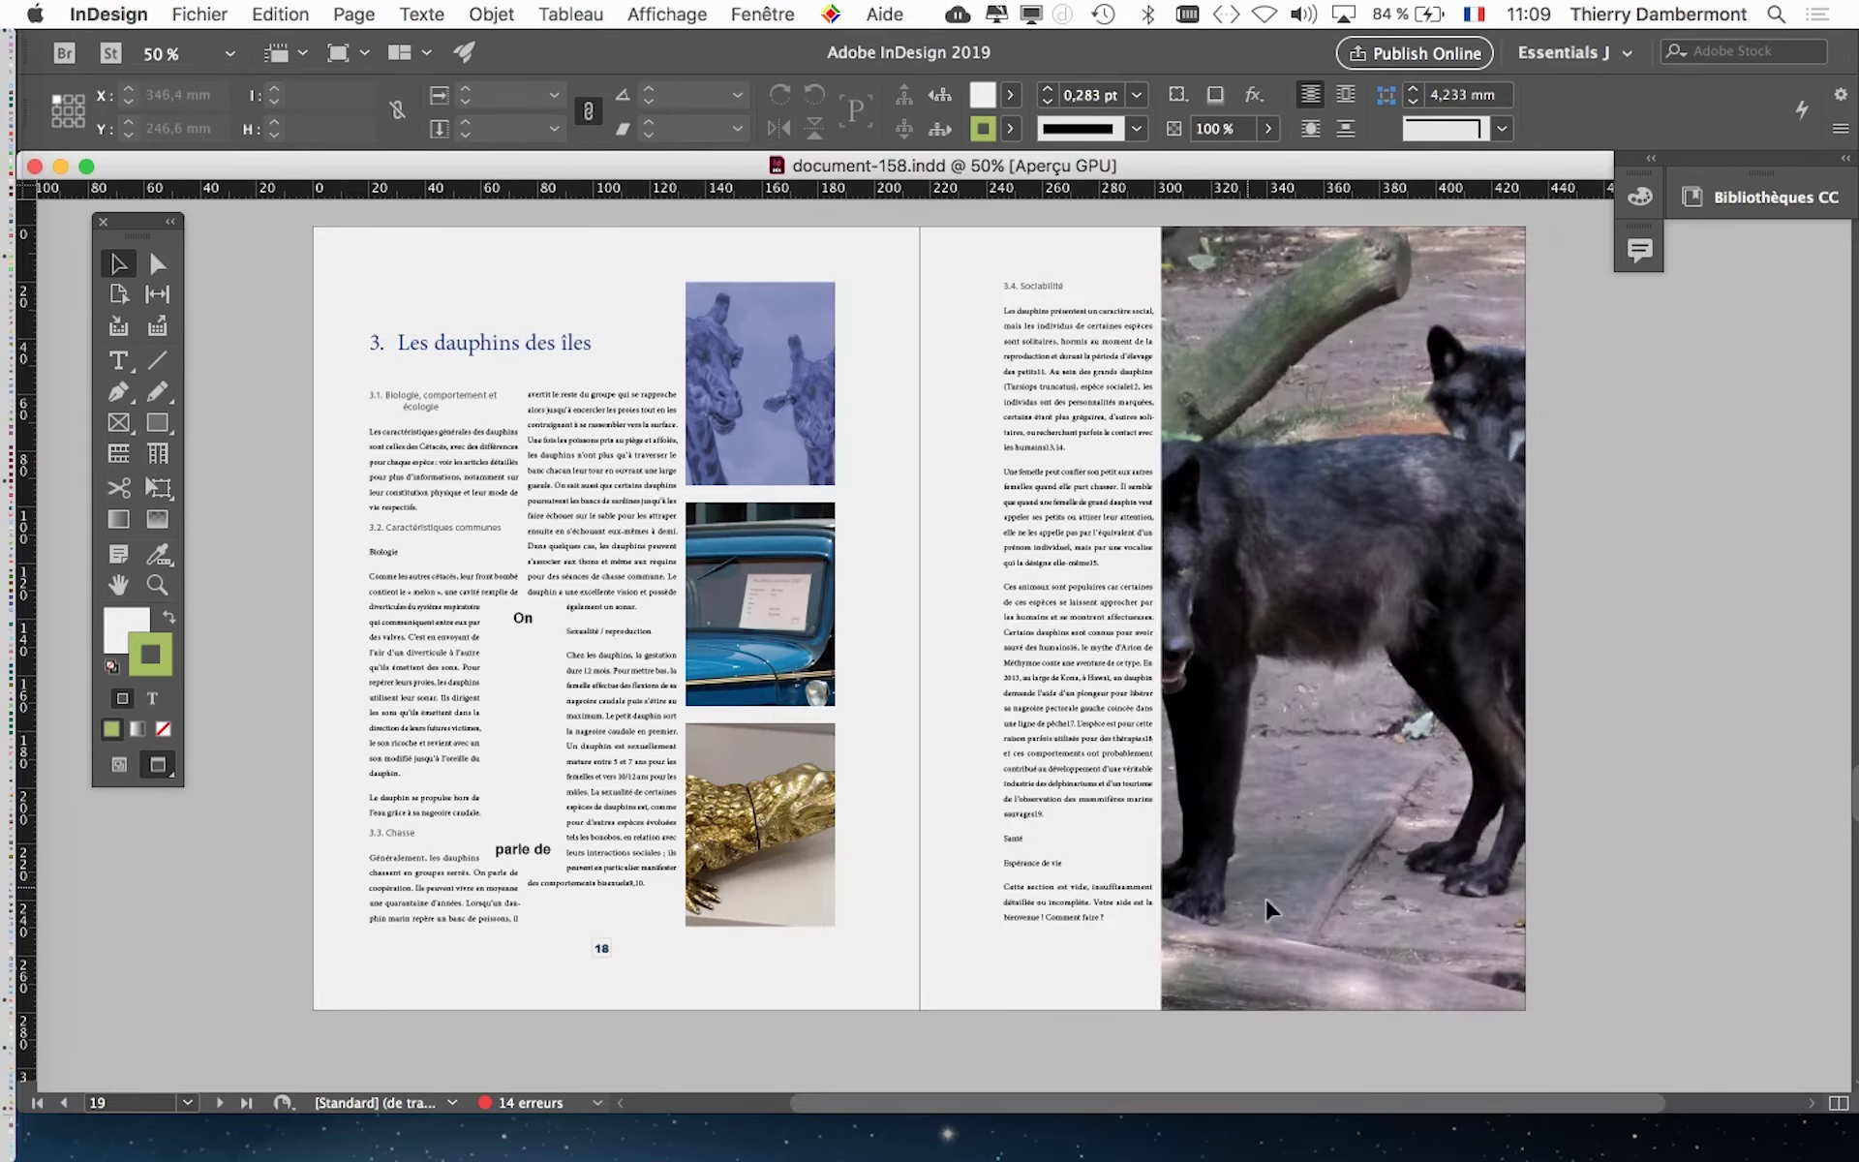
Switch to Normal screen mode so guides and frame edges appear on the 18–19 spread
left_click_drag(136, 226, 188, 252)
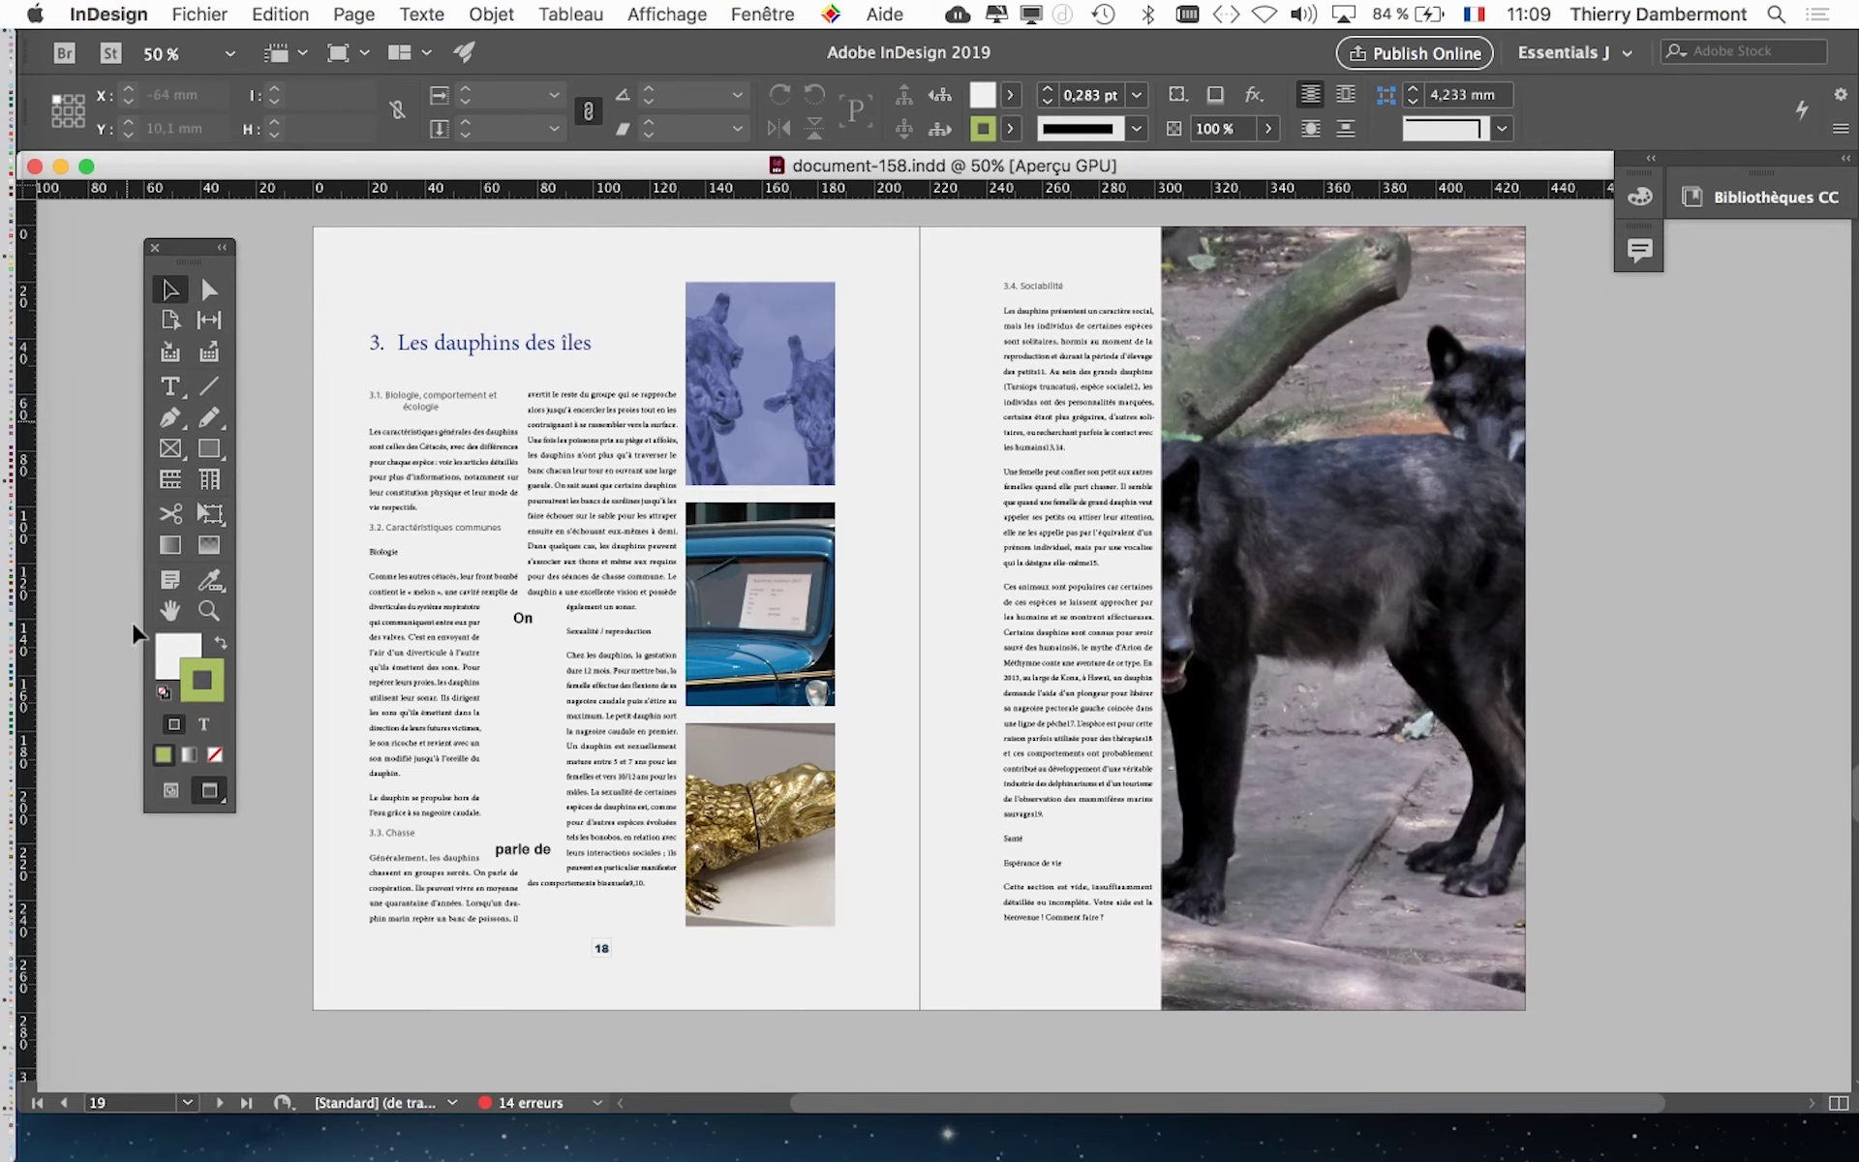
left_click(178, 800)
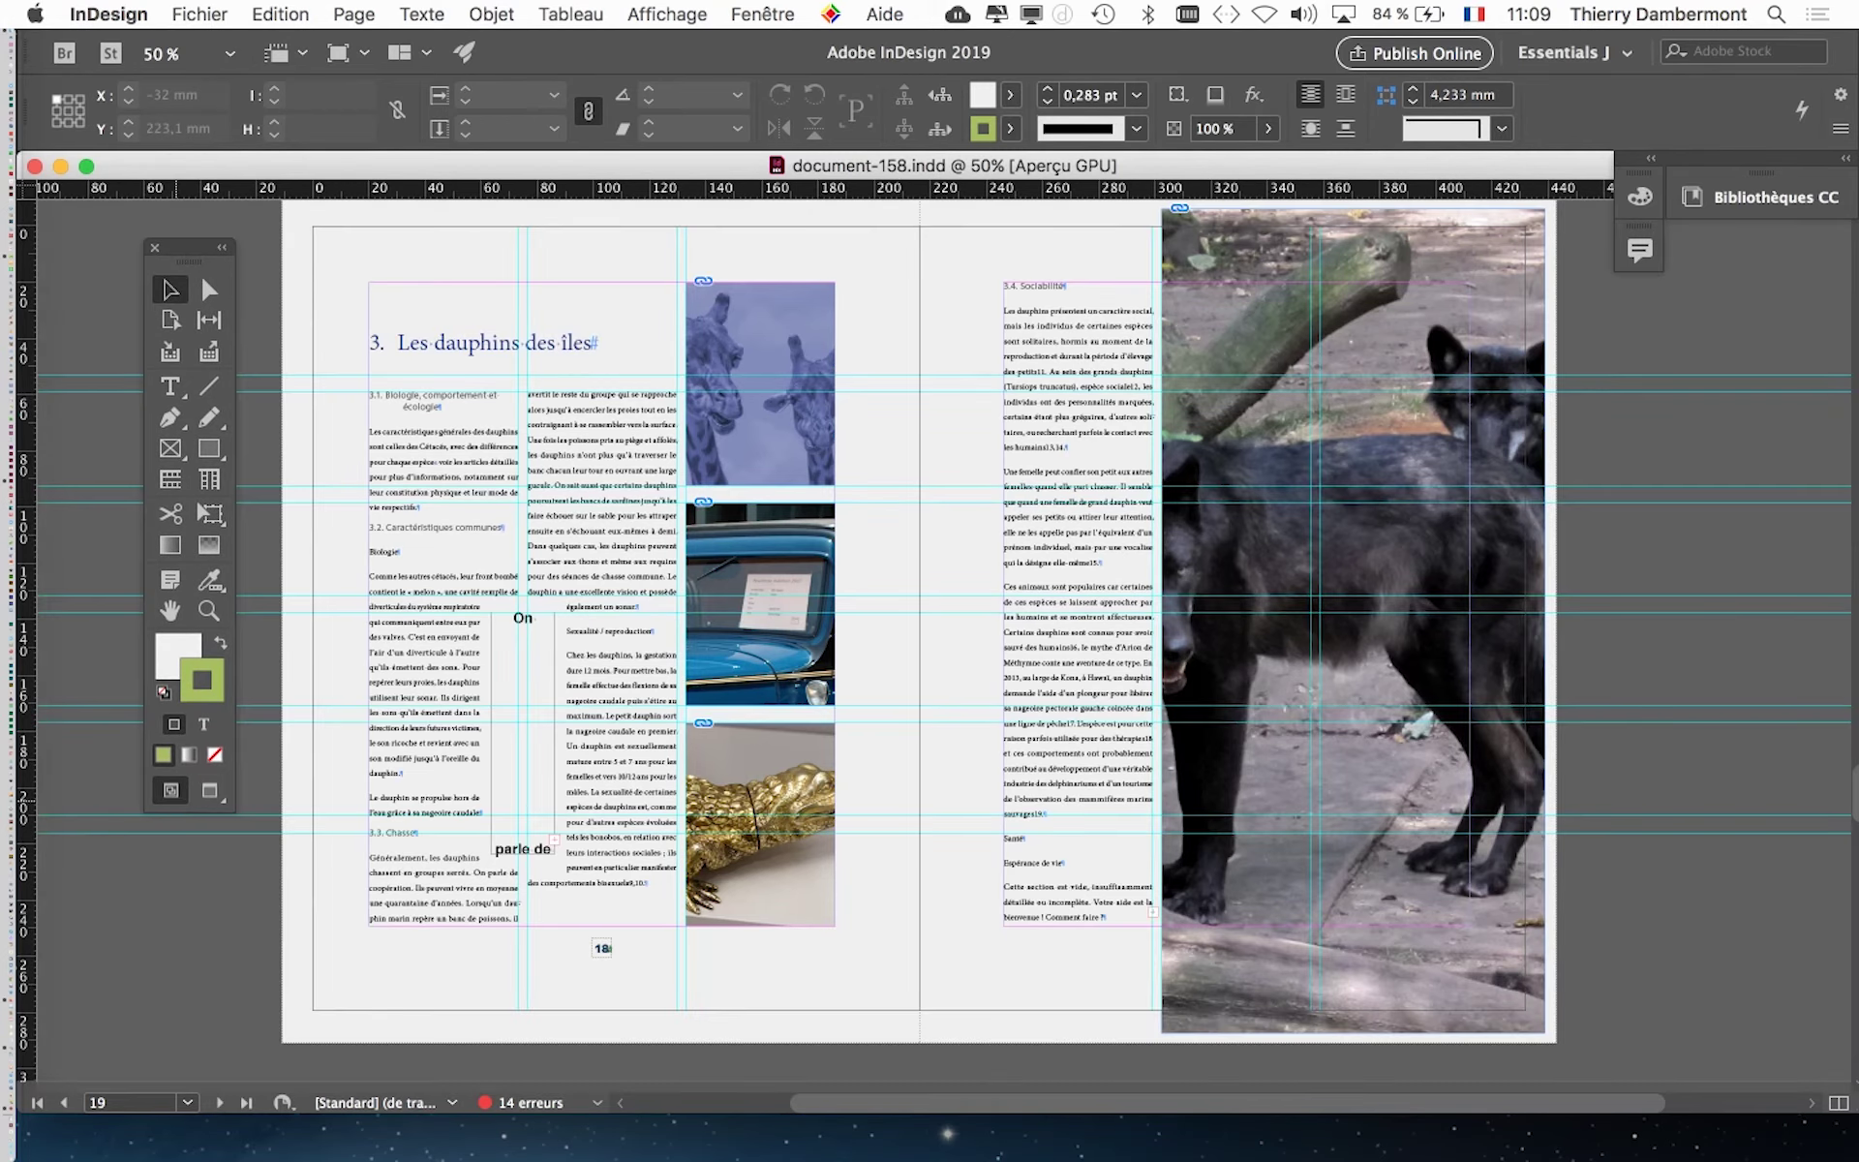